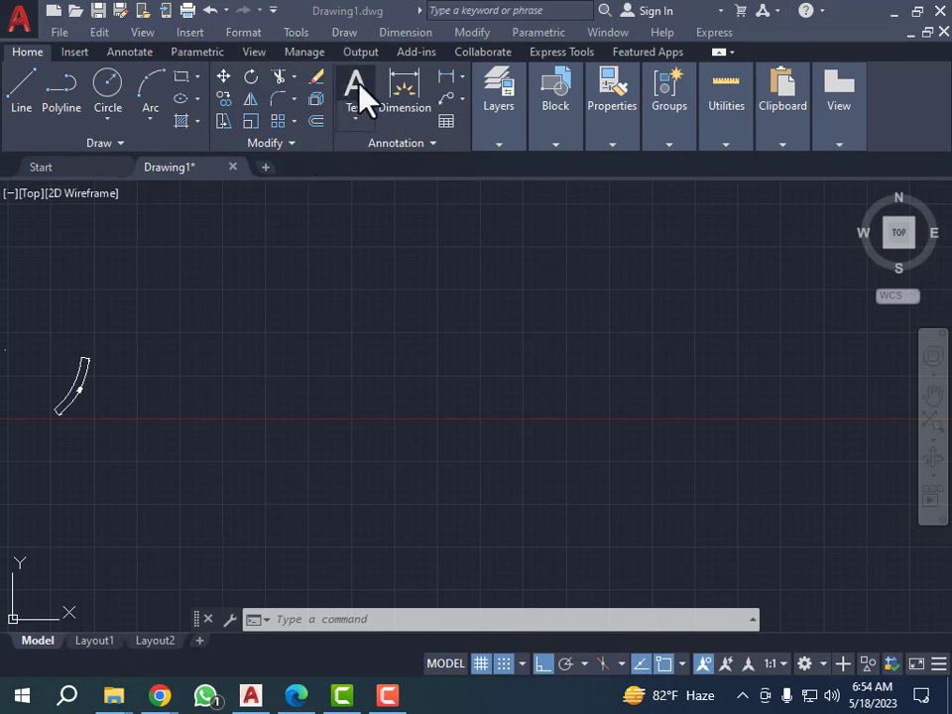
pyautogui.click(477, 32)
pyautogui.click(359, 274)
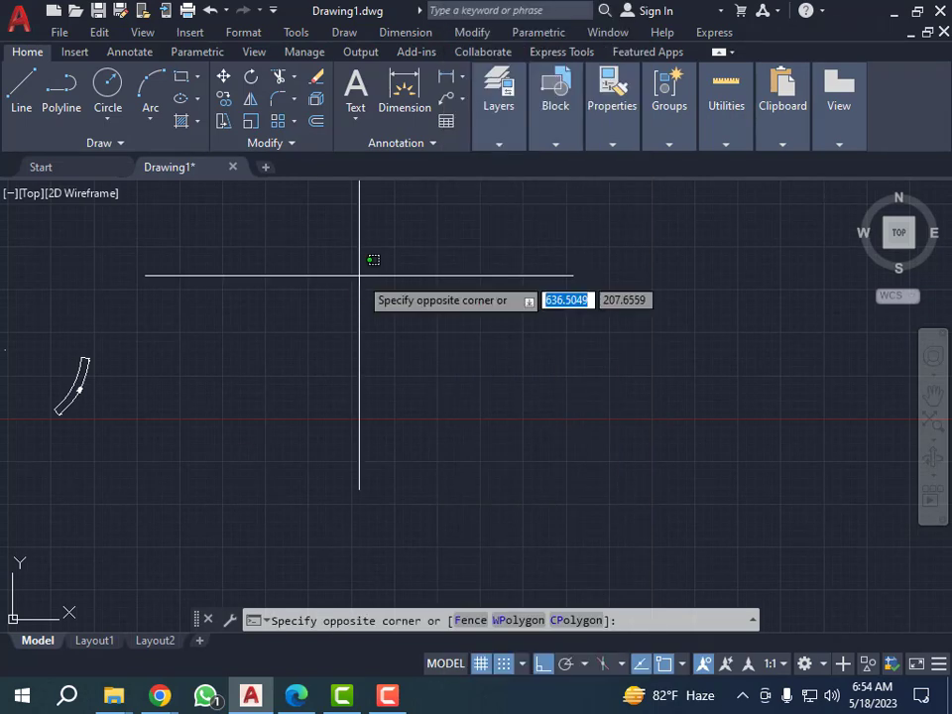
pyautogui.click(349, 294)
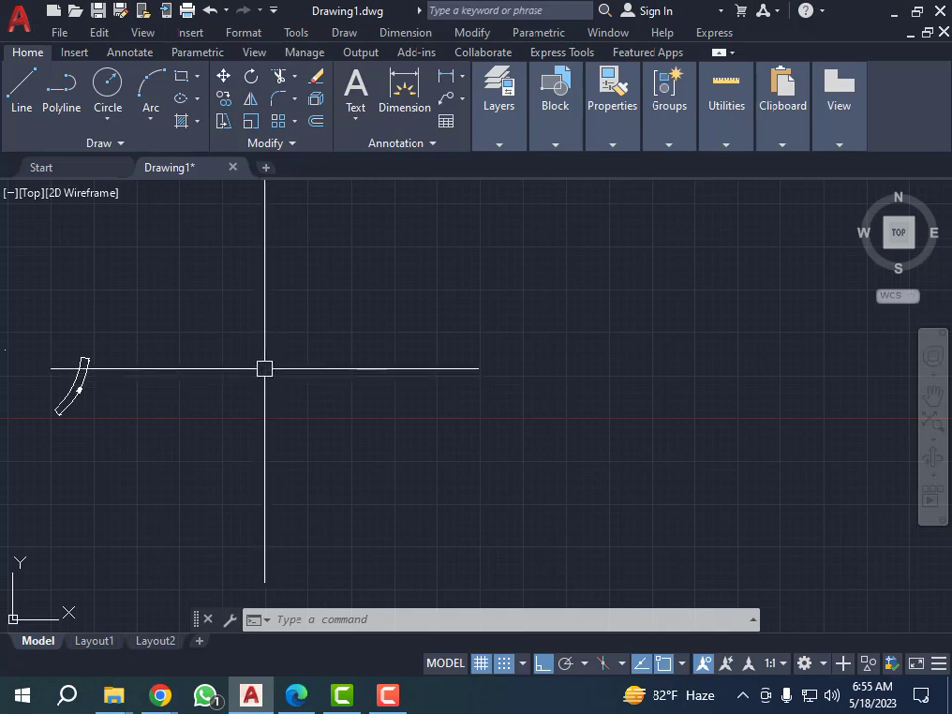
pyautogui.press('Escape')
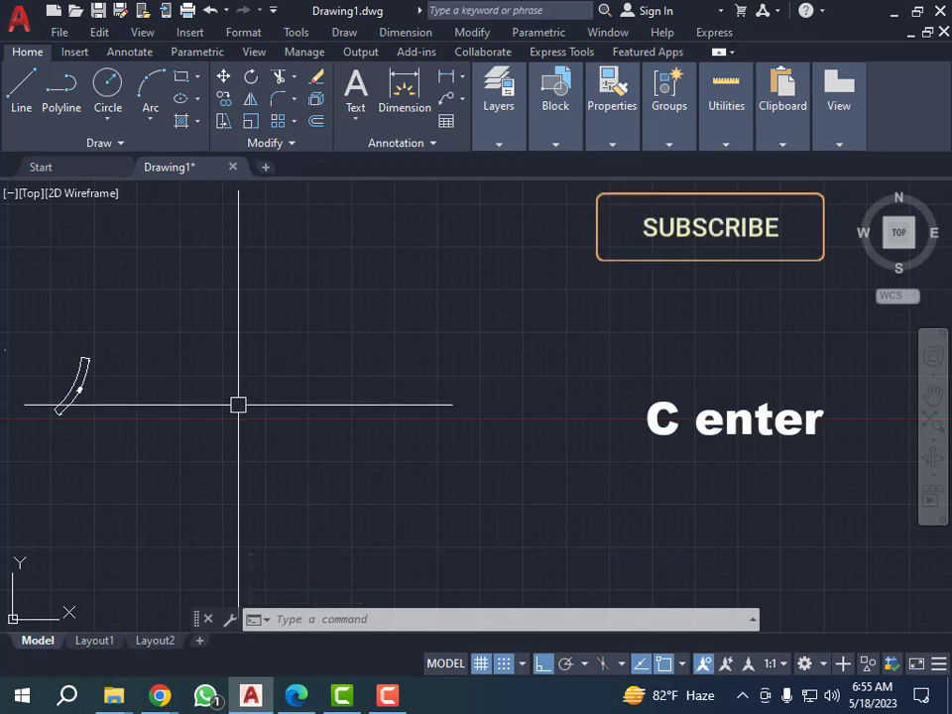
# Draw a circle with a radius of 10 to the right of the existing curved shape.
pyautogui.write('c')
pyautogui.press('Return')
pyautogui.click(245, 383)
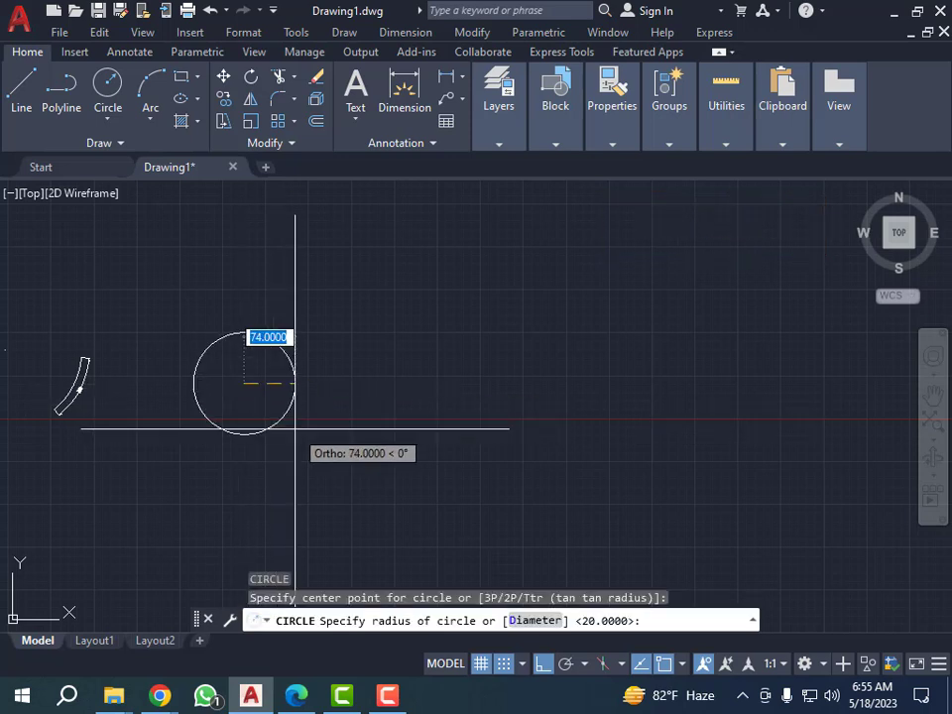
pyautogui.write('10')
pyautogui.press('Return')
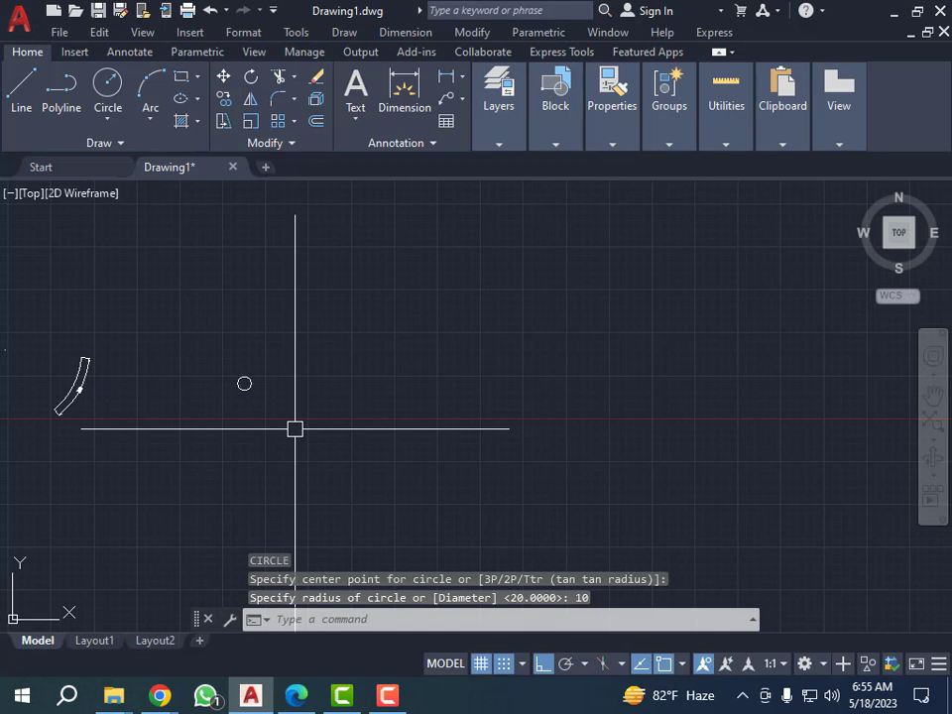
pyautogui.press('Escape')
pyautogui.press('Escape')
pyautogui.press('Escape')
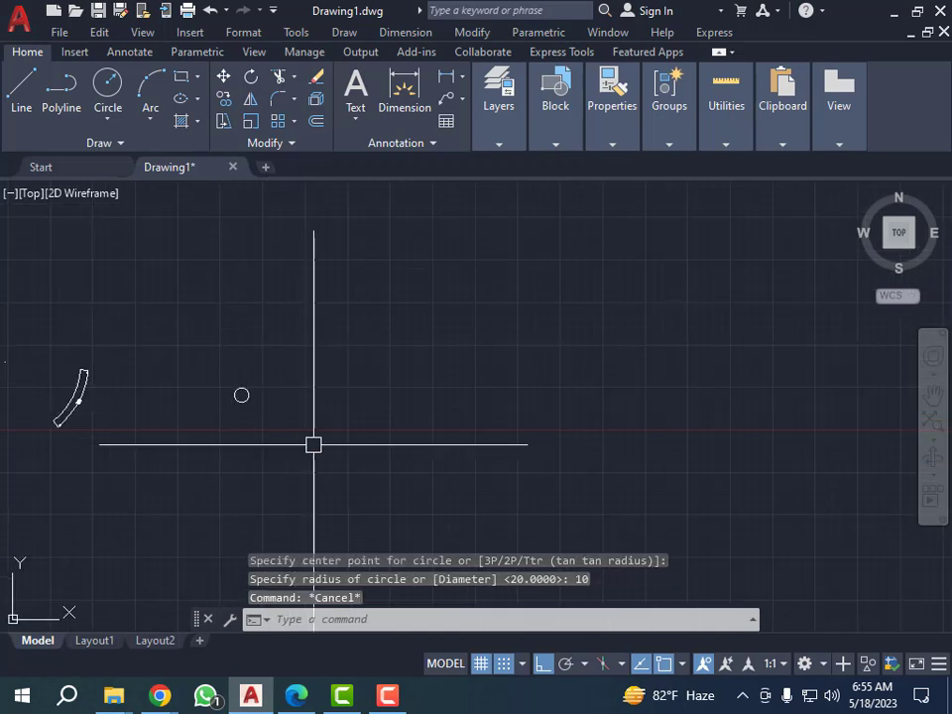
# Draw a single horizontal line to the right of the circle, slightly higher than its centre.
pyautogui.write('l')
pyautogui.press('Return')
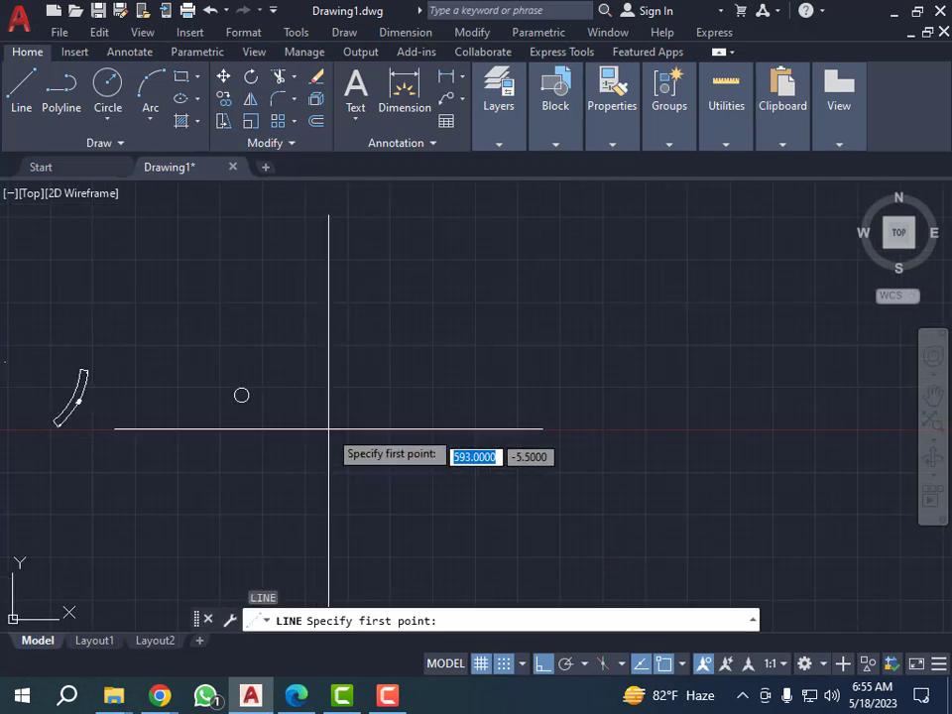
pyautogui.click(378, 380)
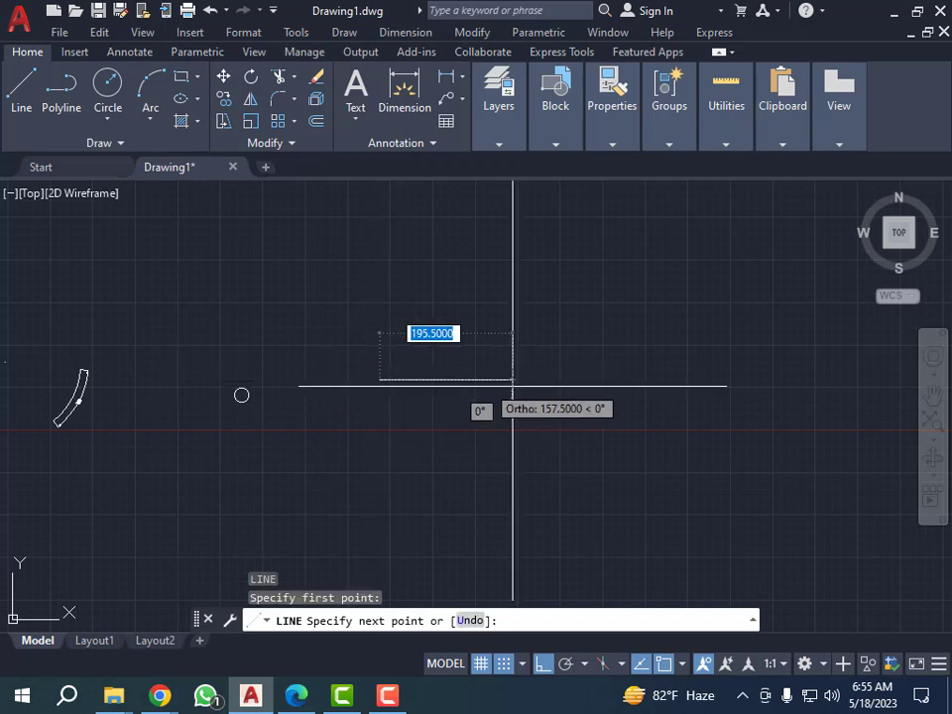
pyautogui.click(584, 380)
pyautogui.press('Escape')
pyautogui.press('Escape')
pyautogui.press('Escape')
pyautogui.press('Escape')
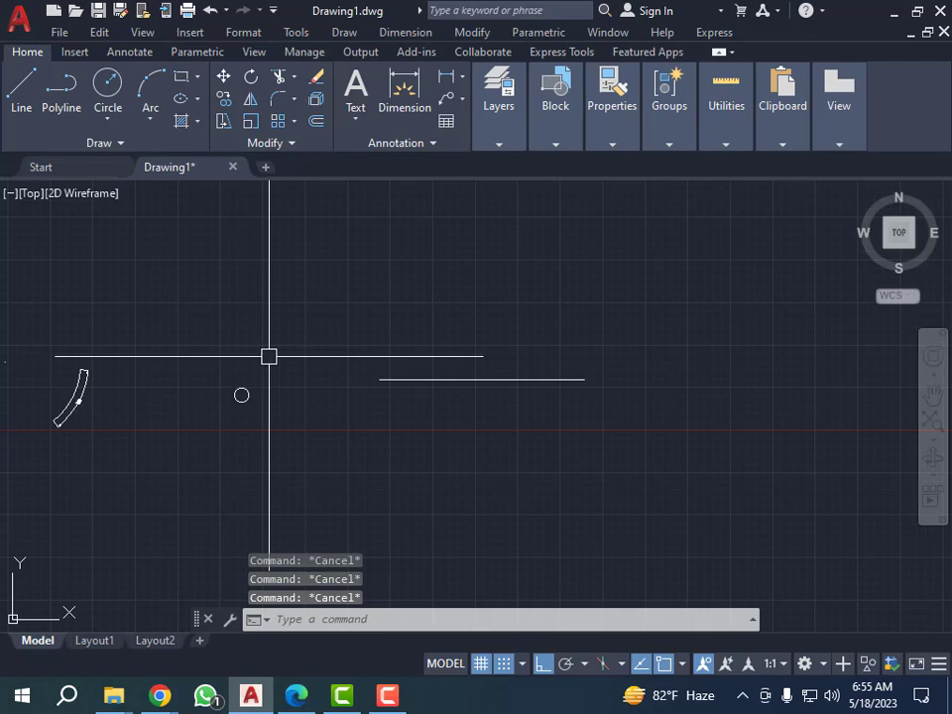
pyautogui.write('M')
pyautogui.press('Return')
pyautogui.click(255, 395)
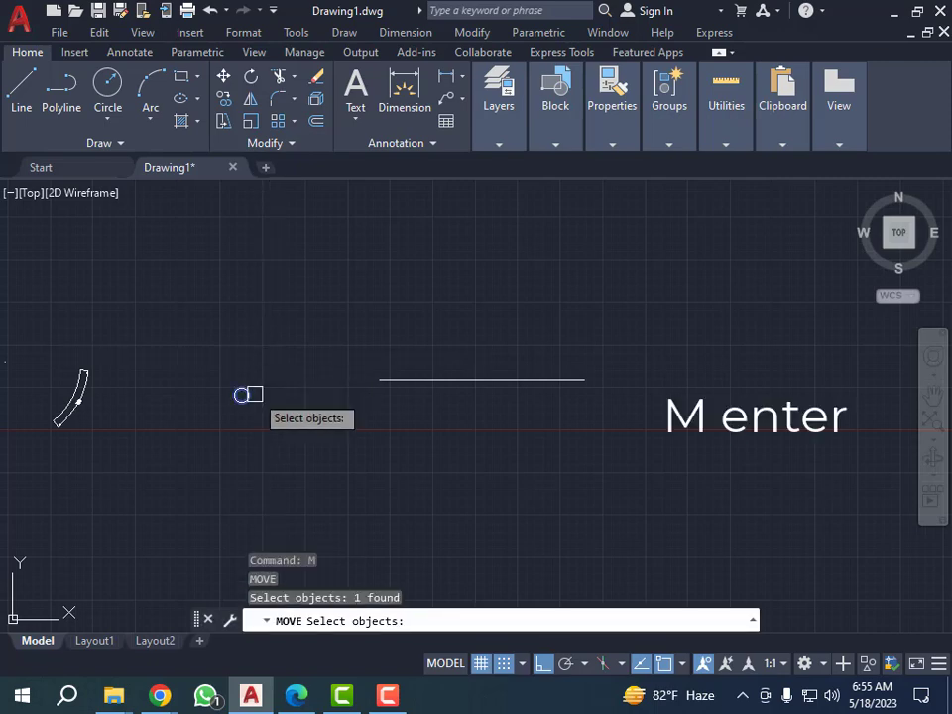
pyautogui.press('Return')
pyautogui.scroll(3, 255, 397)
pyautogui.press('Escape')
pyautogui.scroll(-3, 255, 398)
# Move the circle by its centre point onto the left endpoint of the horizontal line.
pyautogui.click(266, 329)
pyautogui.click(240, 393)
pyautogui.write('m')
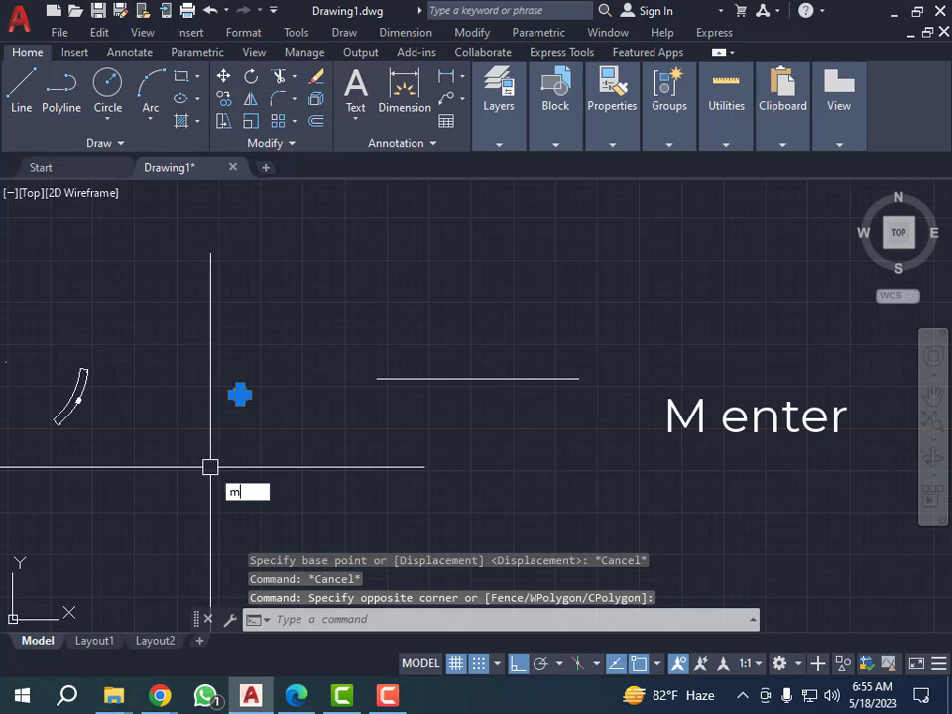
pyautogui.press('Return')
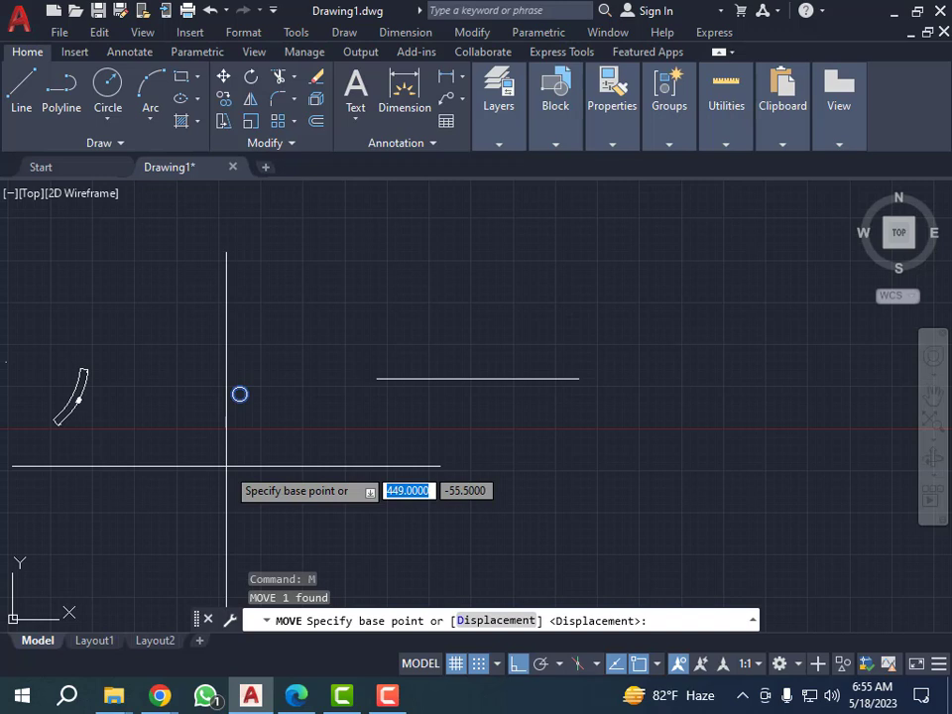
pyautogui.scroll(4, 425, 380)
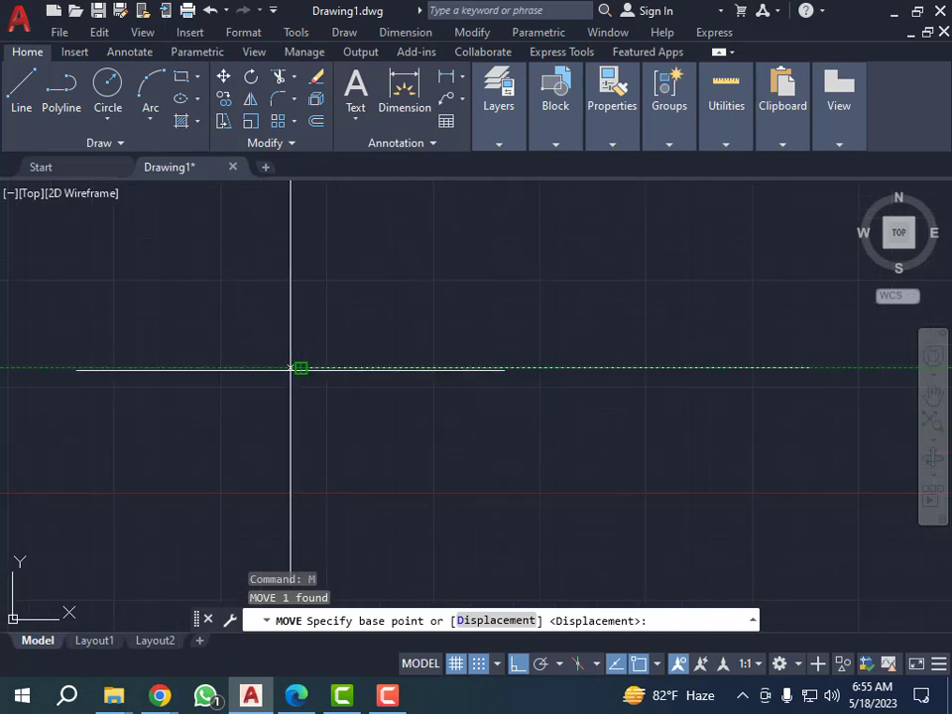
pyautogui.scroll(-5, 354, 417)
pyautogui.scroll(6, 370, 378)
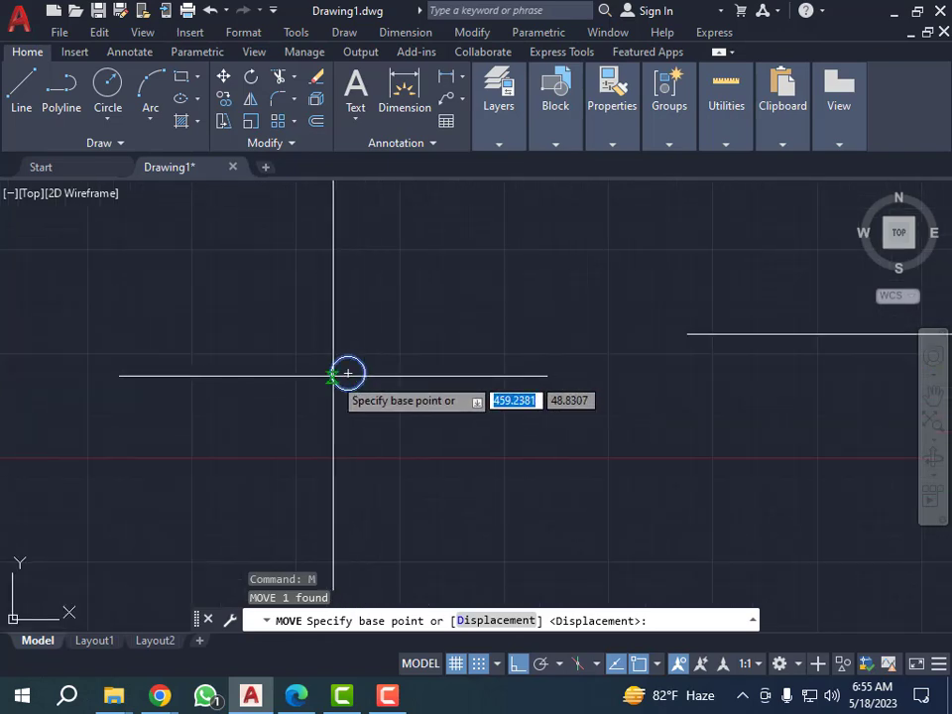
pyautogui.scroll(6, 333, 375)
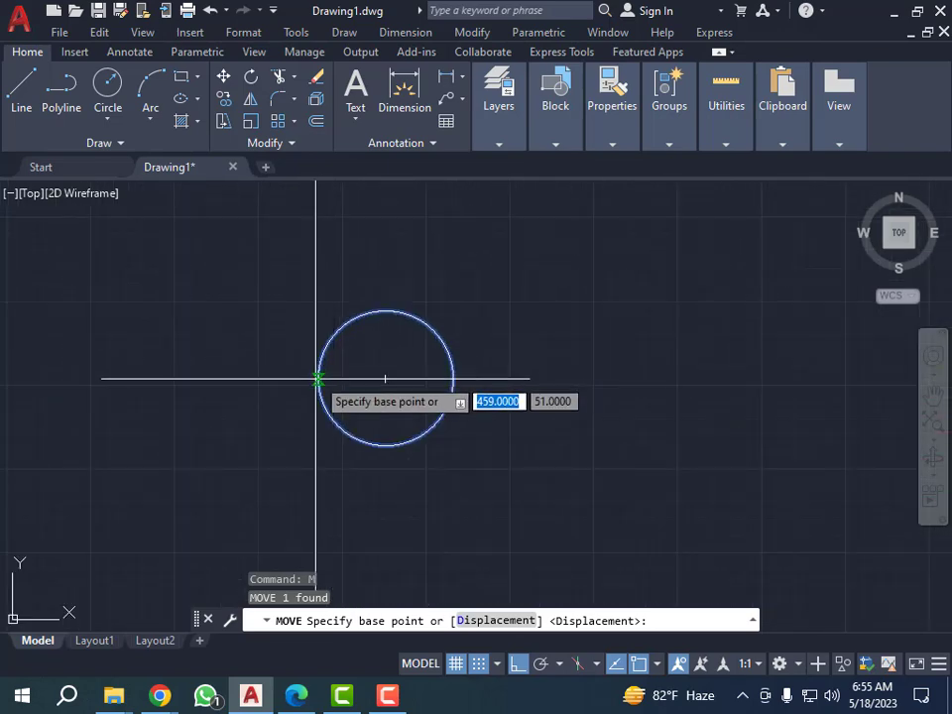
pyautogui.click(385, 379)
pyautogui.scroll(-5, 344, 382)
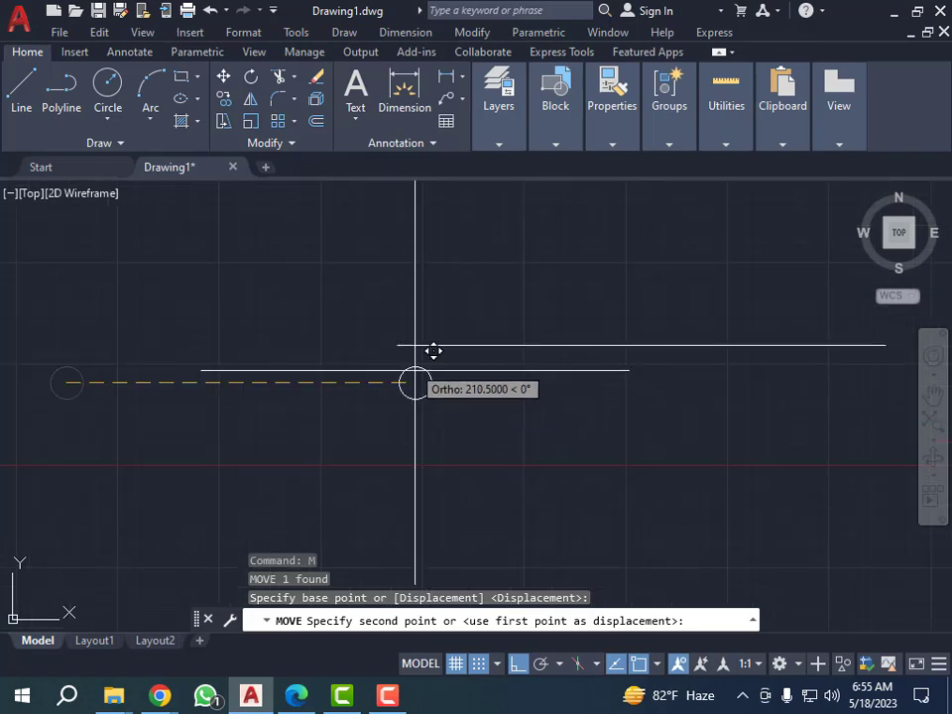
pyautogui.click(397, 345)
pyautogui.scroll(-4, 400, 371)
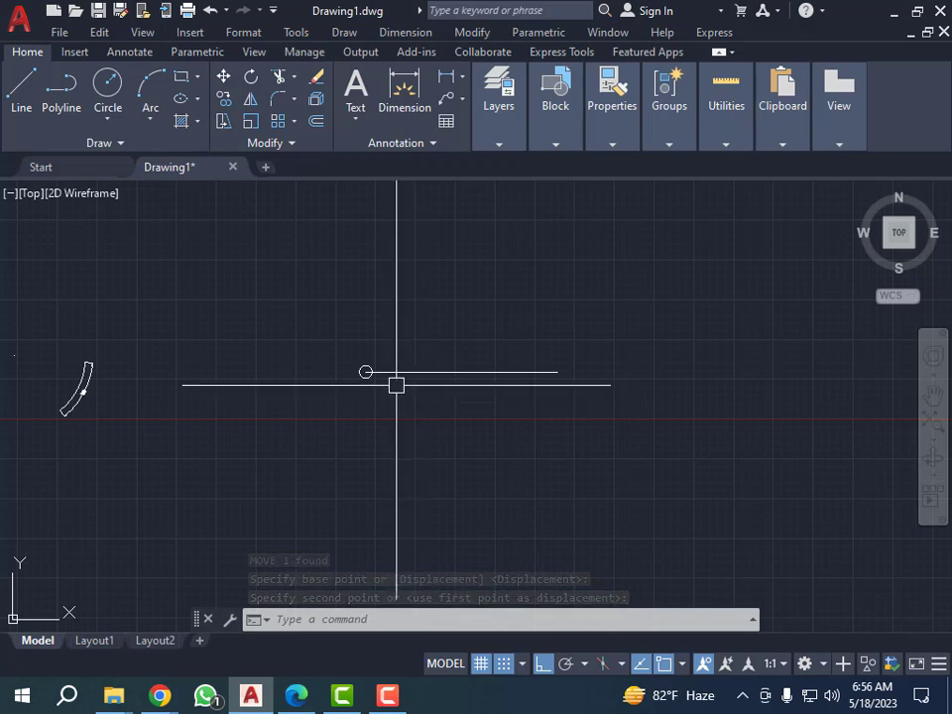
pyautogui.press('Escape')
pyautogui.press('Escape')
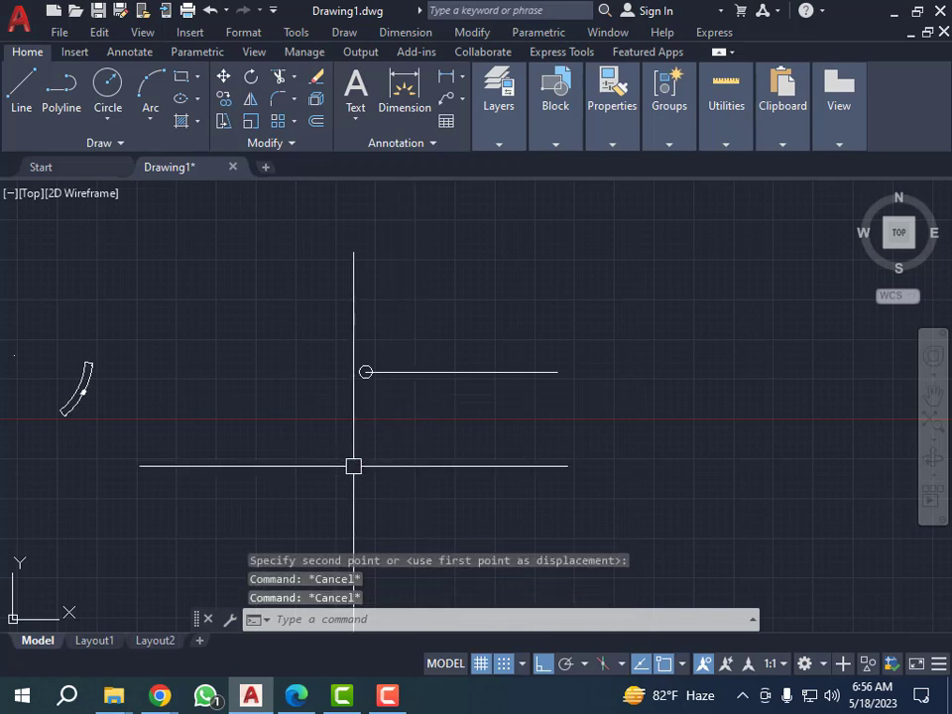
# Draw a large rectangle across the right part of the horizontal line, enclosing the line's right end.
pyautogui.write('REC')
pyautogui.press('Return')
pyautogui.scroll(-5, 348, 461)
pyautogui.scroll(5, 404, 423)
pyautogui.click(310, 349)
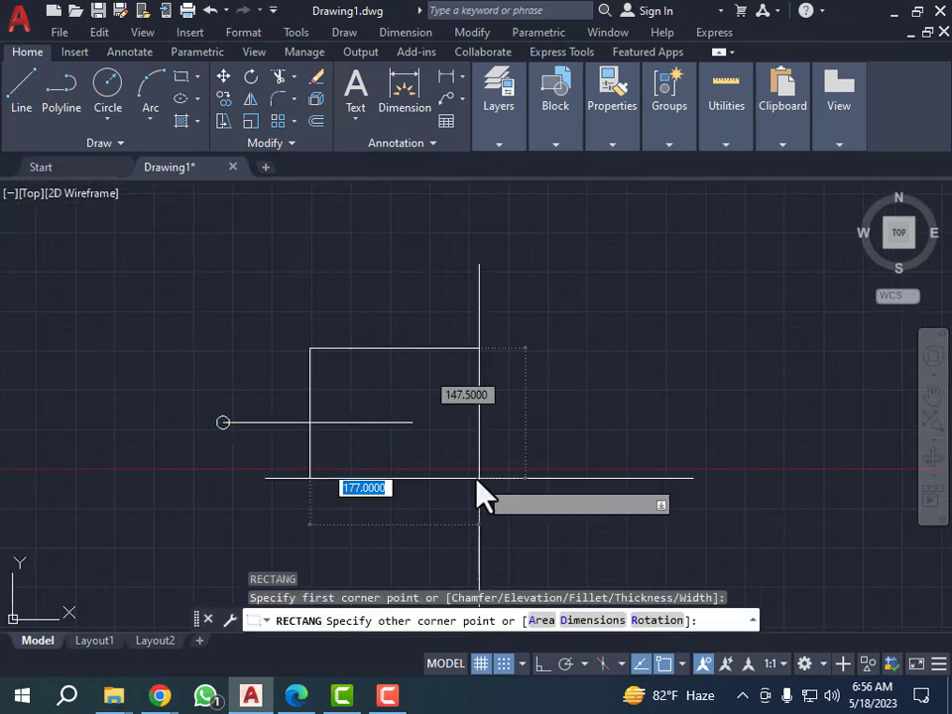
pyautogui.click(486, 480)
# Offset the large rectangle inward by a distance of 5.
pyautogui.write('o')
pyautogui.press('Return')
pyautogui.write('5')
pyautogui.press('Return')
pyautogui.click(457, 480)
pyautogui.click(455, 392)
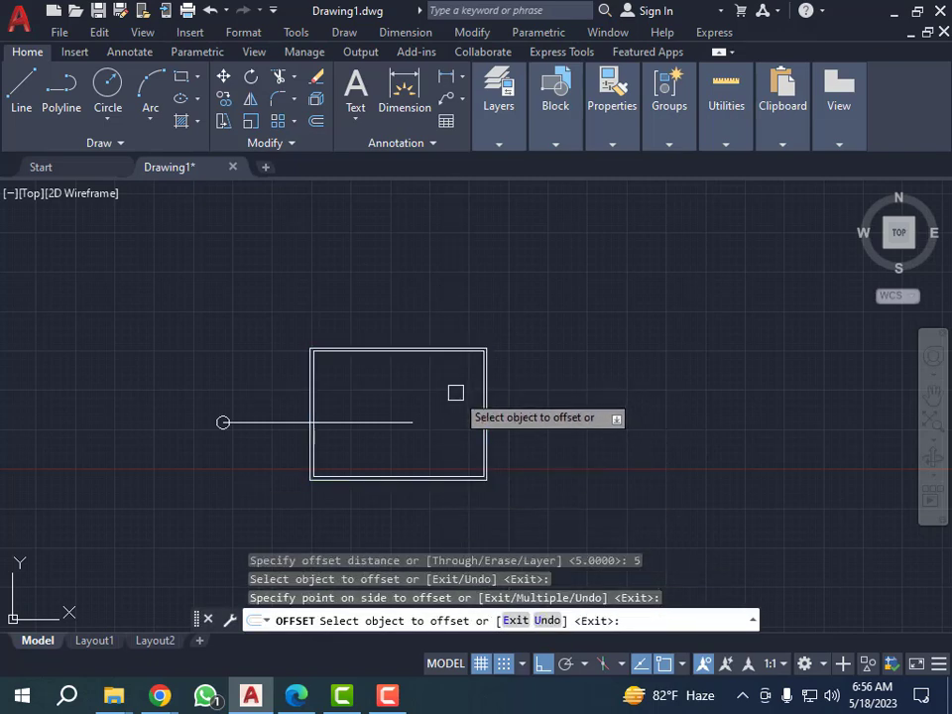
pyautogui.press('Escape')
pyautogui.scroll(4, 283, 377)
pyautogui.scroll(-2, 319, 317)
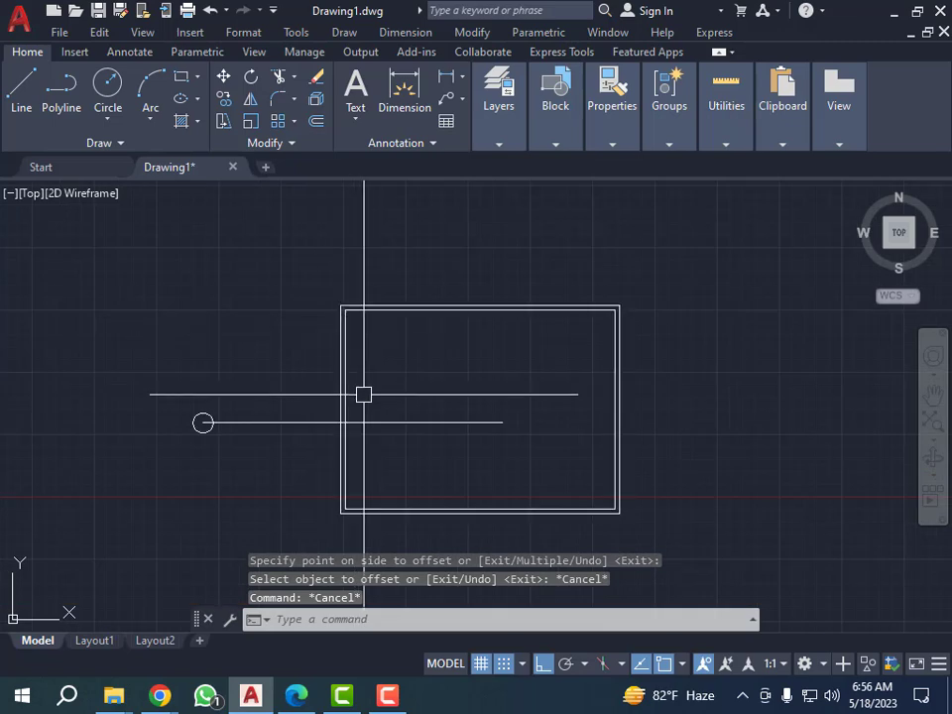
pyautogui.press('Escape')
pyautogui.press('Escape')
# Draw a small rectangle about 19 by 20.5 below the line, between the circle and the large rectangle.
pyautogui.scroll(2, 227, 451)
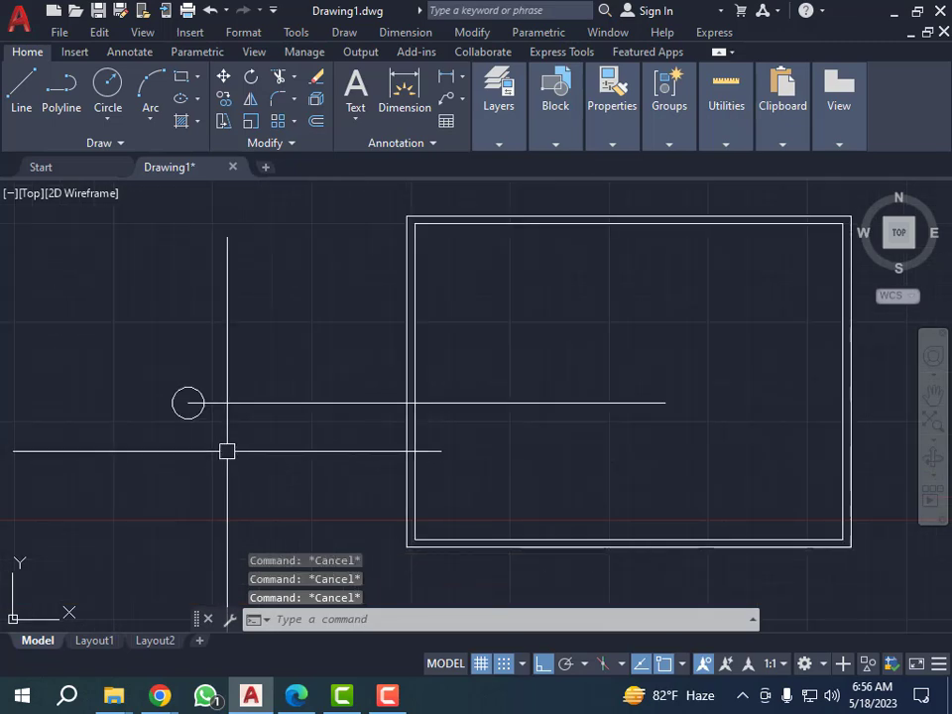
pyautogui.write('rec')
pyautogui.press('Return')
pyautogui.click(229, 450)
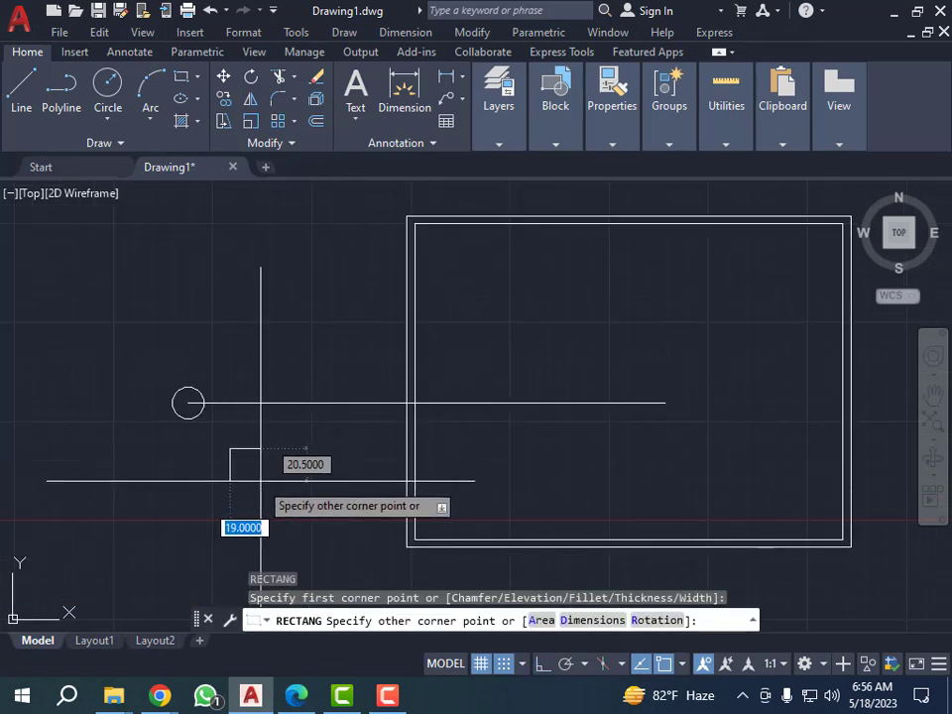
pyautogui.click(260, 481)
pyautogui.press('Escape')
pyautogui.press('Escape')
pyautogui.scroll(-2, 297, 426)
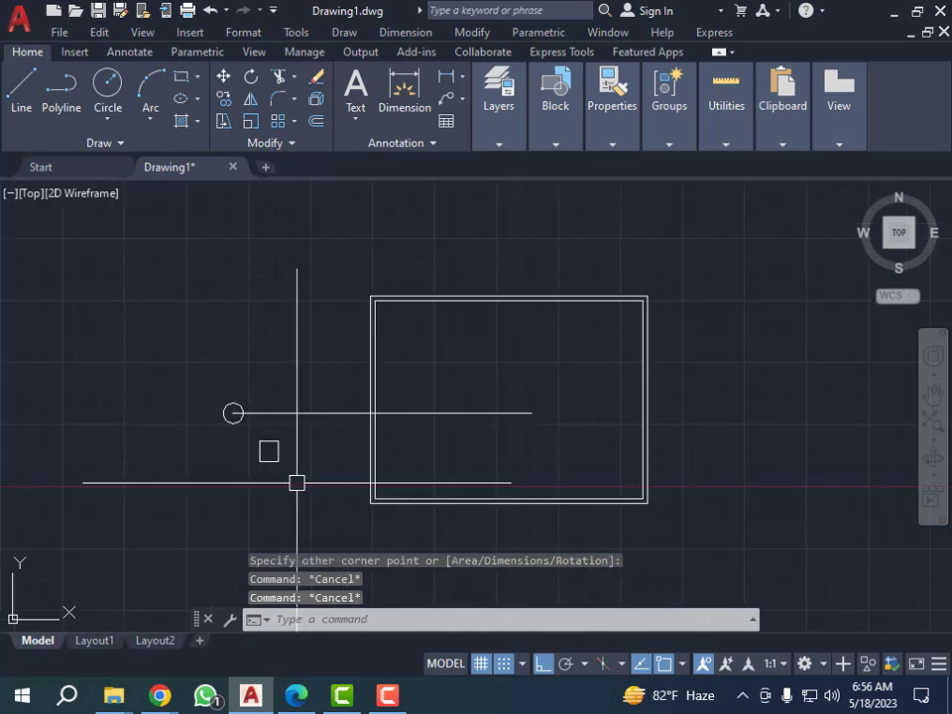
pyautogui.scroll(4, 299, 483)
pyautogui.scroll(-4, 357, 450)
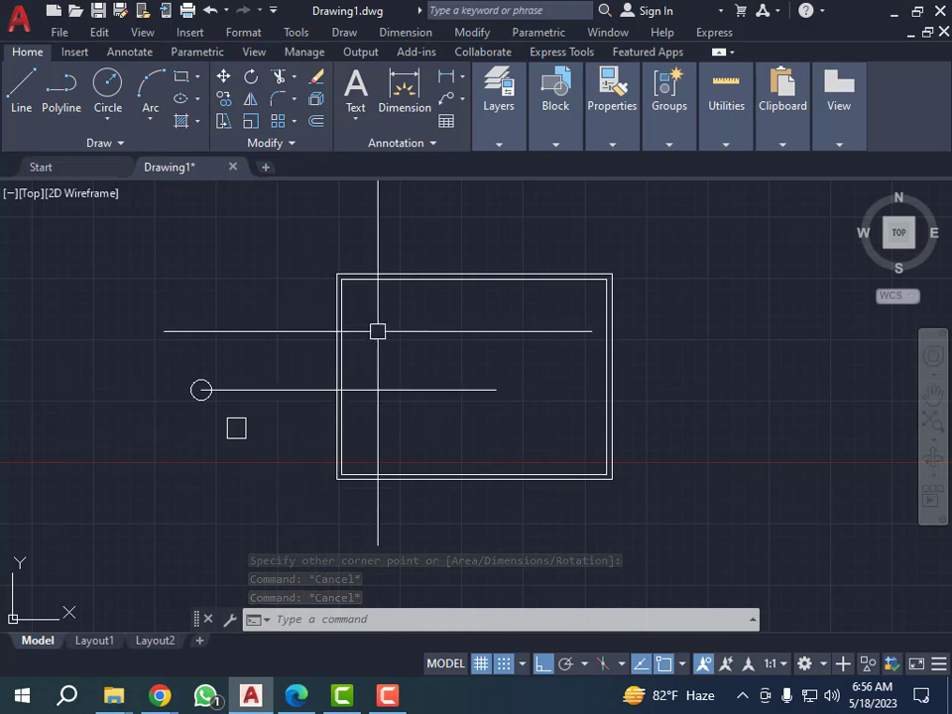
# Try moving the small rectangle by its right side's midpoint to the inner rectangle's lower-left corner, and undo the move.
pyautogui.scroll(2, 247, 411)
pyautogui.click(272, 401)
pyautogui.click(228, 432)
pyautogui.write('m')
pyautogui.press('Return')
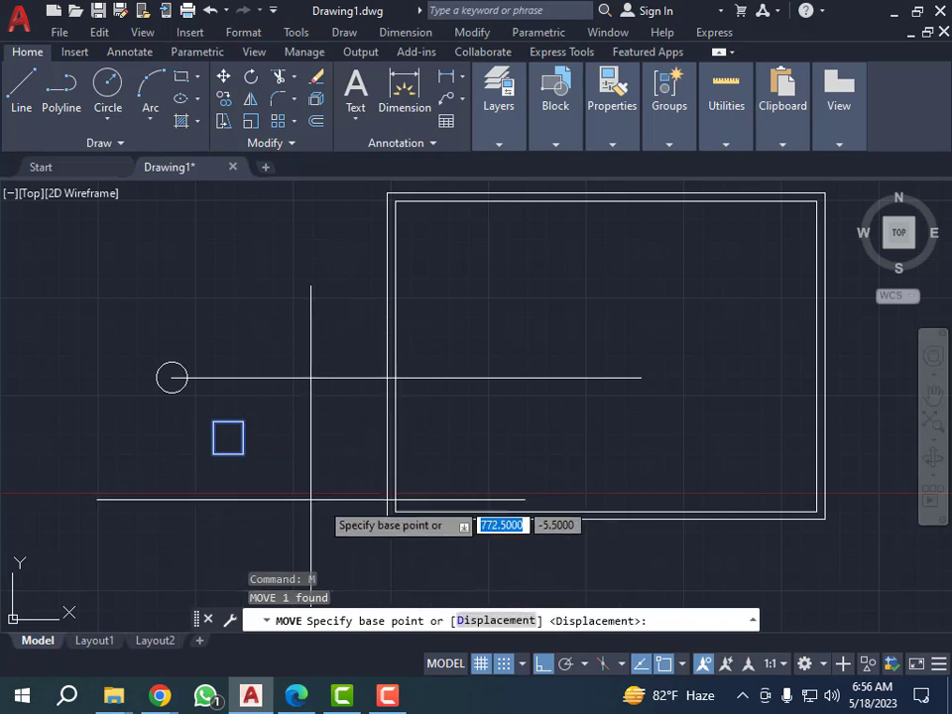
pyautogui.click(243, 437)
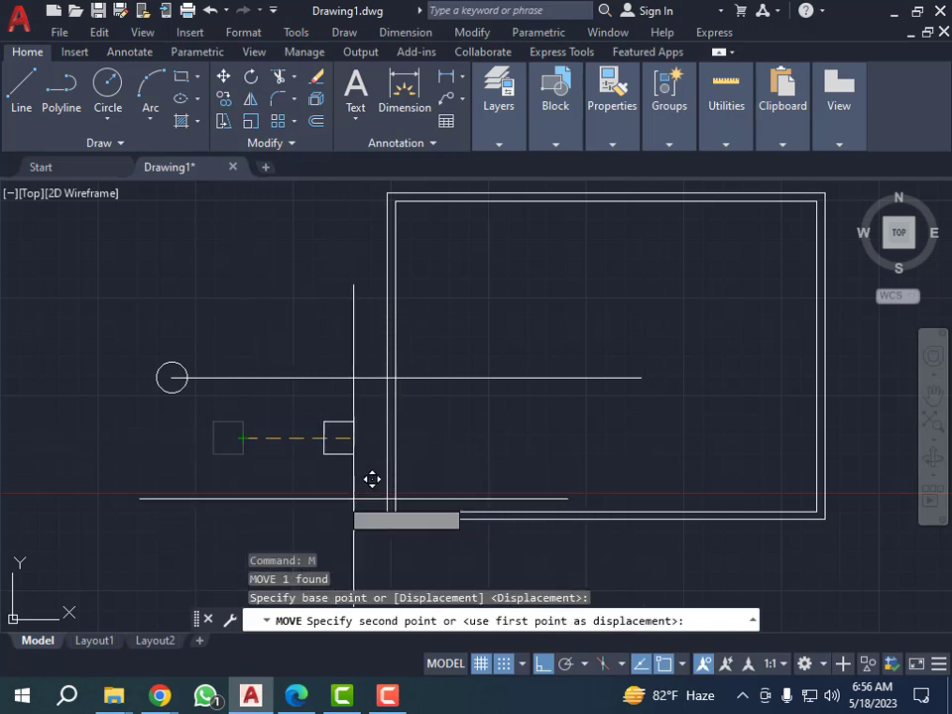
pyautogui.click(396, 511)
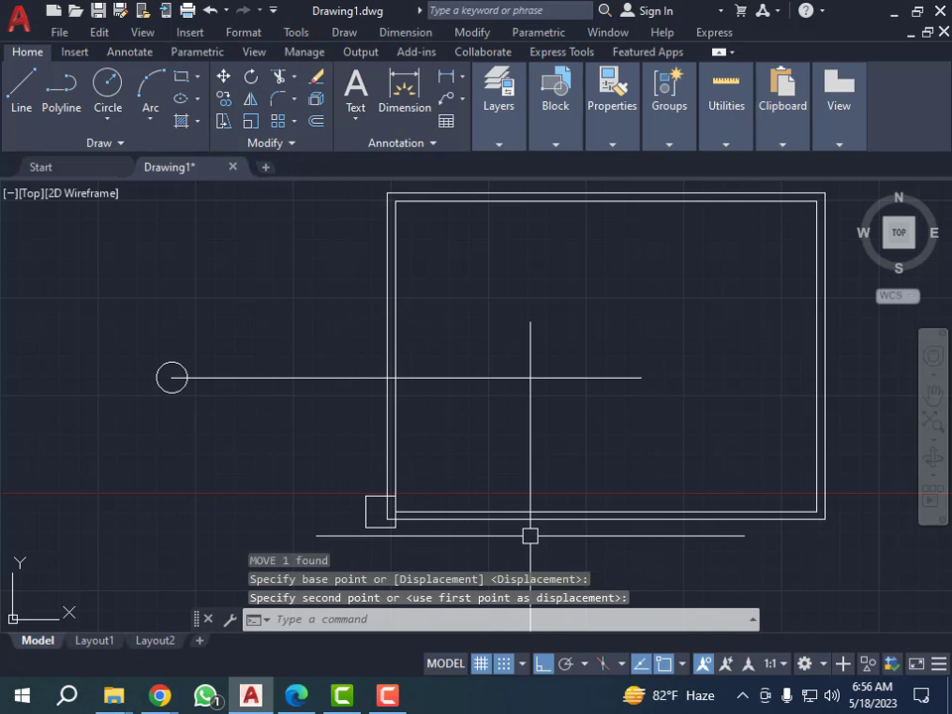
pyautogui.hotkey('ctrl', 'z')
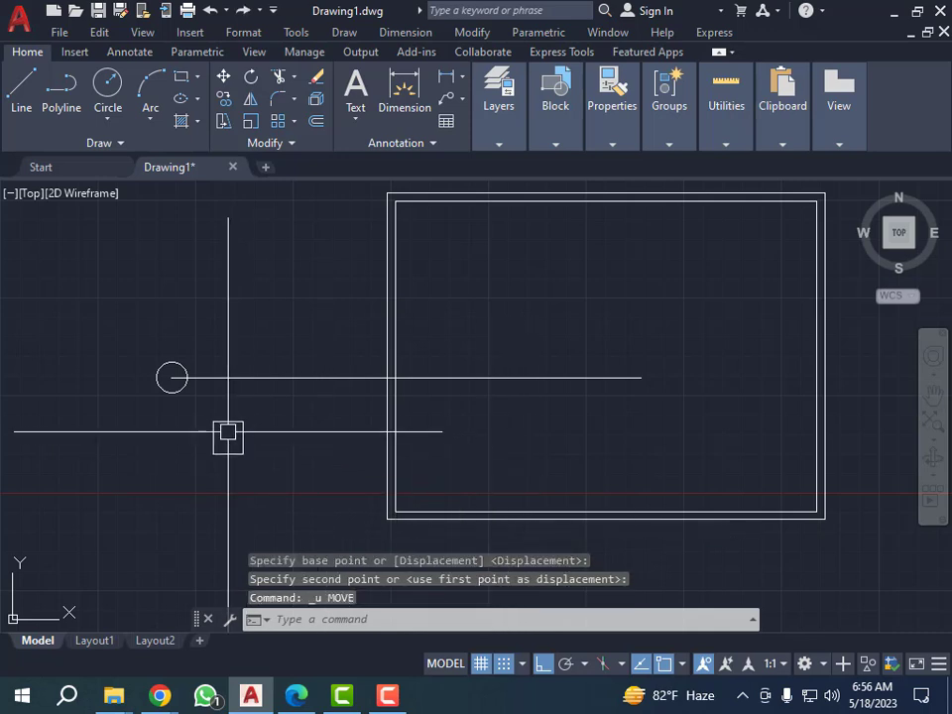
# Move the small rectangle by its lower-left corner onto the outer rectangle's lower-left corner.
pyautogui.click(211, 407)
pyautogui.click(280, 476)
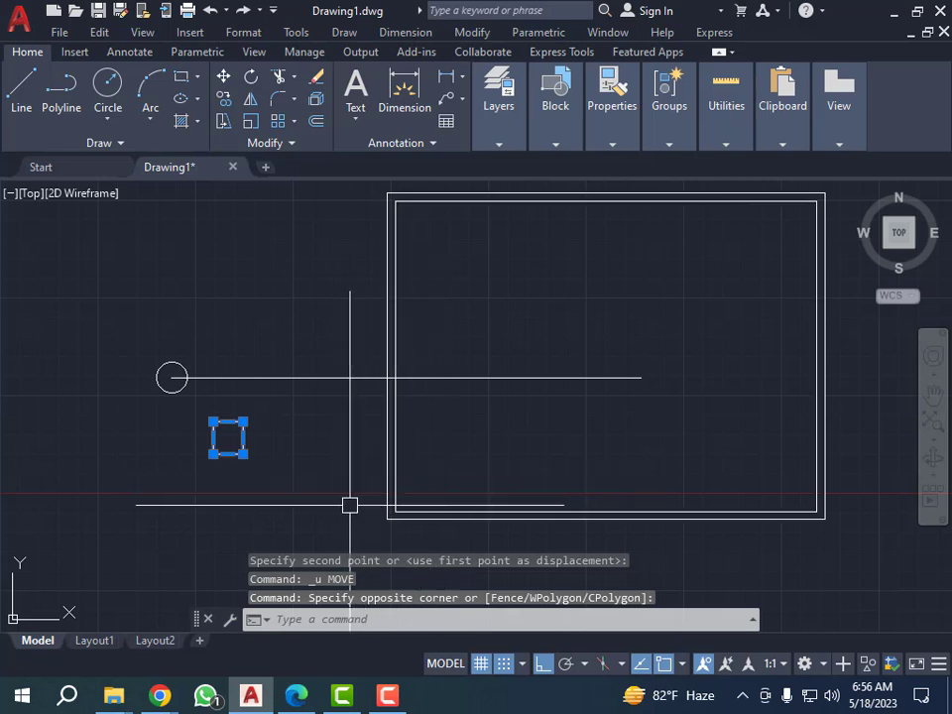
pyautogui.write('m')
pyautogui.press('Return')
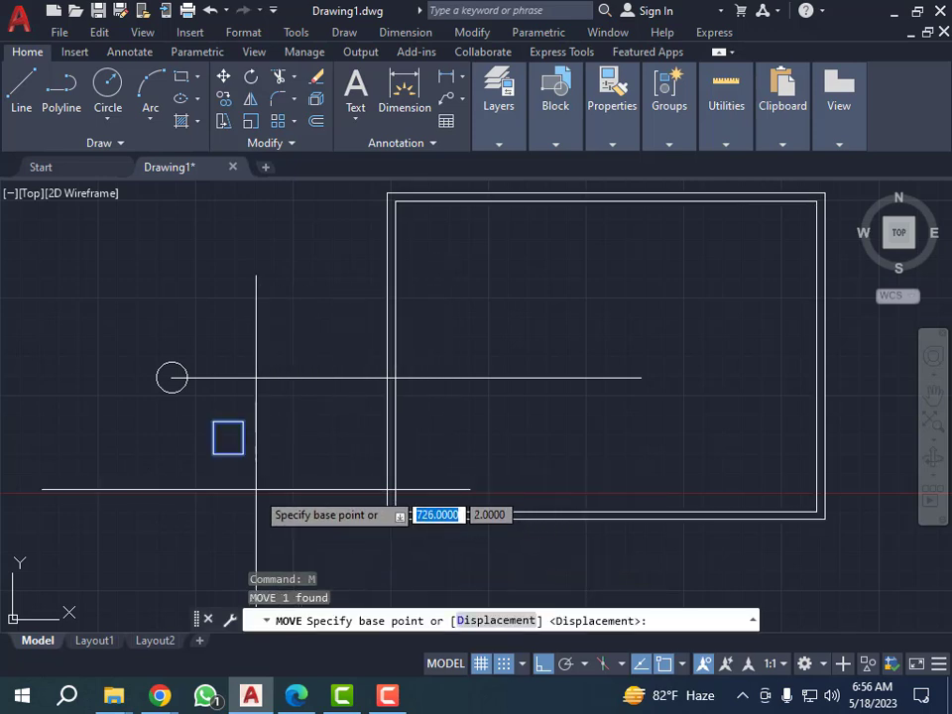
pyautogui.click(214, 453)
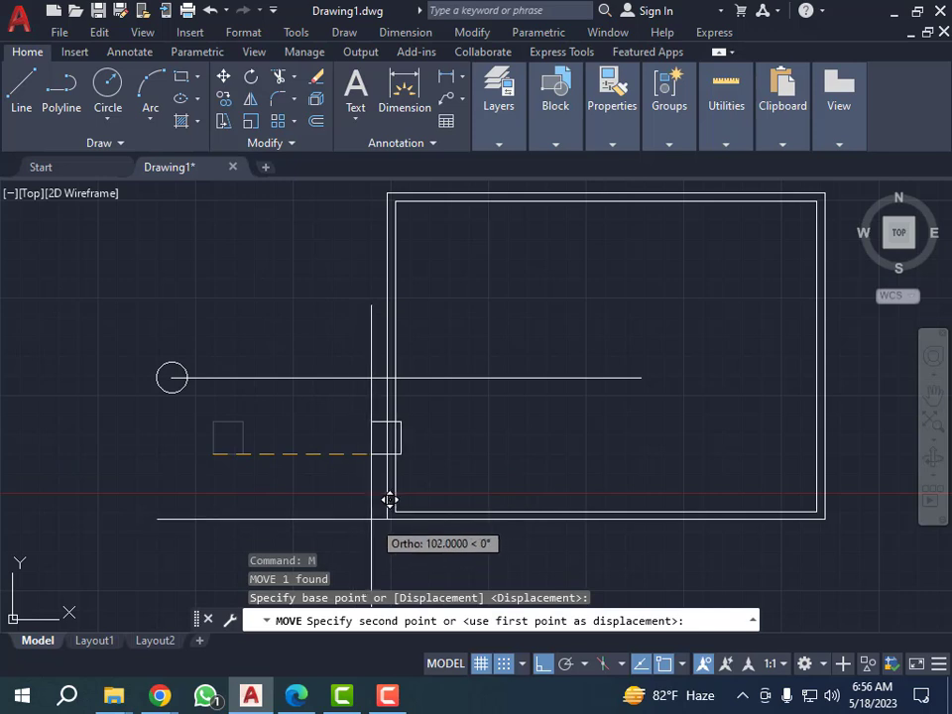
pyautogui.click(405, 499)
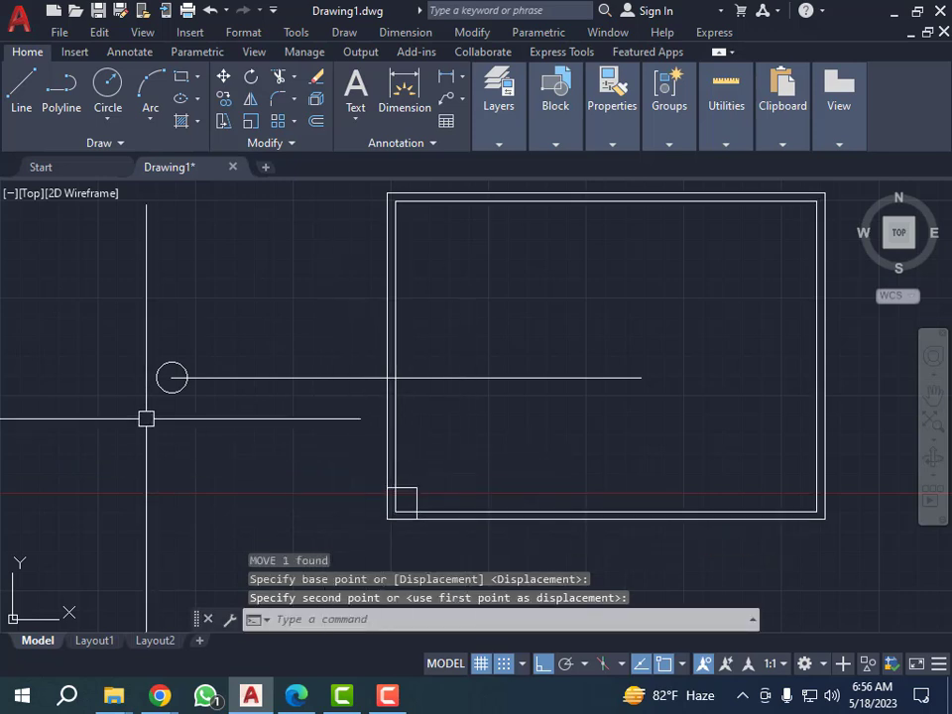
# Move the small rectangle by its lower-right corner onto the outer rectangle's lower-right corner.
pyautogui.scroll(-2, 121, 365)
pyautogui.scroll(2, 261, 426)
pyautogui.click(262, 410)
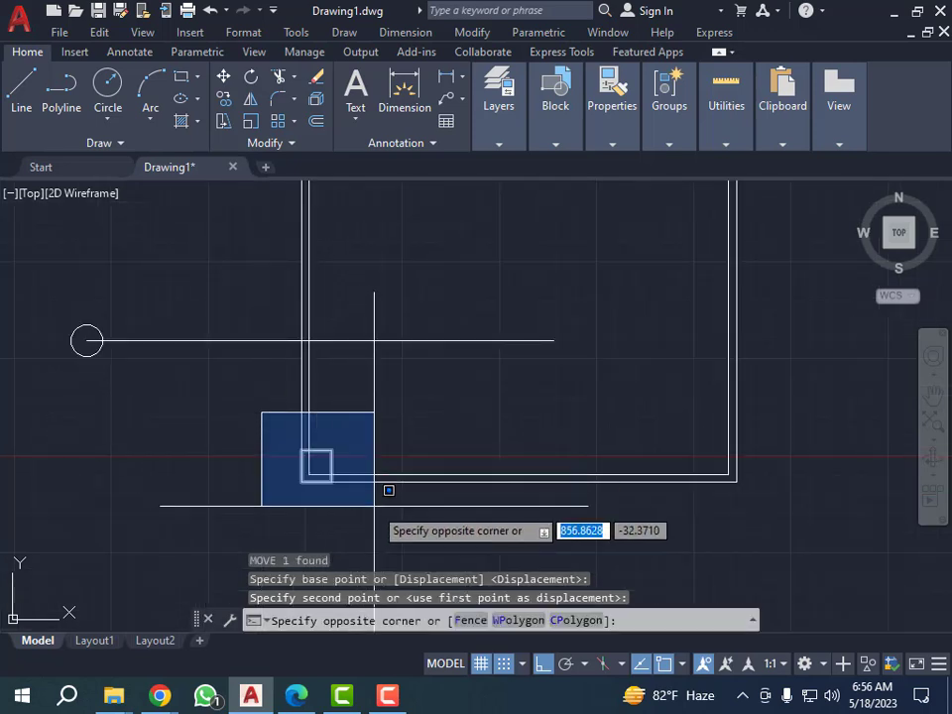
pyautogui.click(342, 506)
pyautogui.write('m')
pyautogui.press('Return')
pyautogui.click(331, 482)
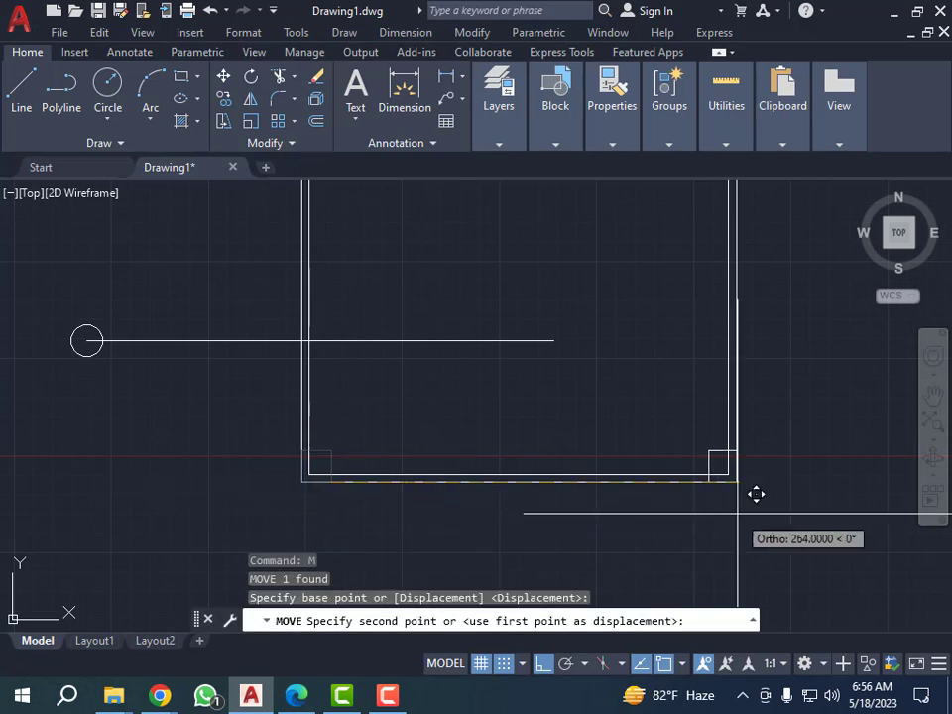
pyautogui.click(739, 483)
pyautogui.scroll(-2, 520, 454)
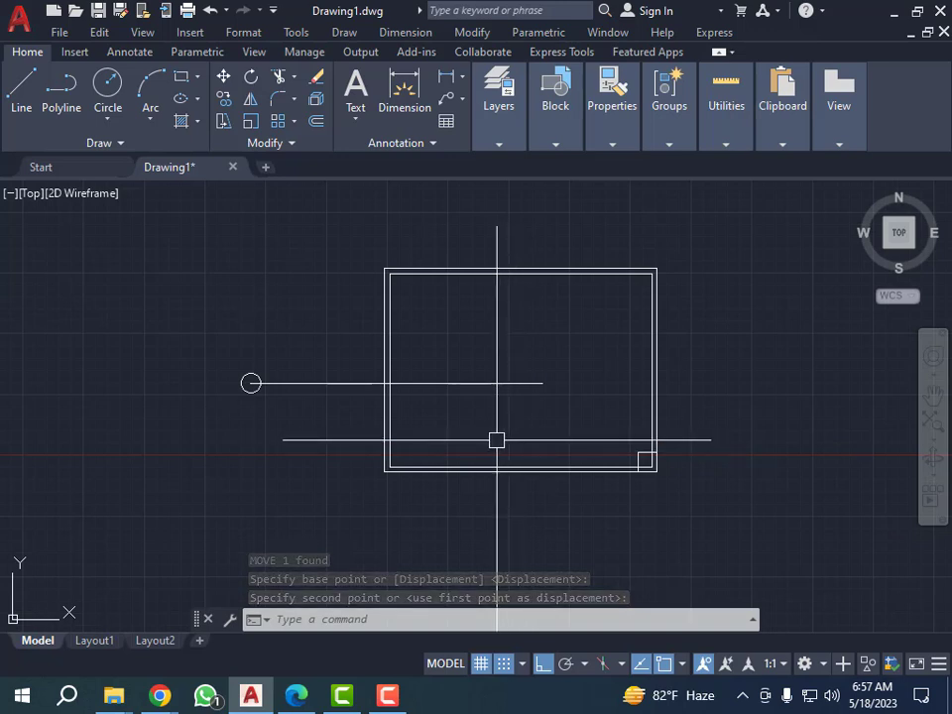
pyautogui.scroll(-2, 384, 412)
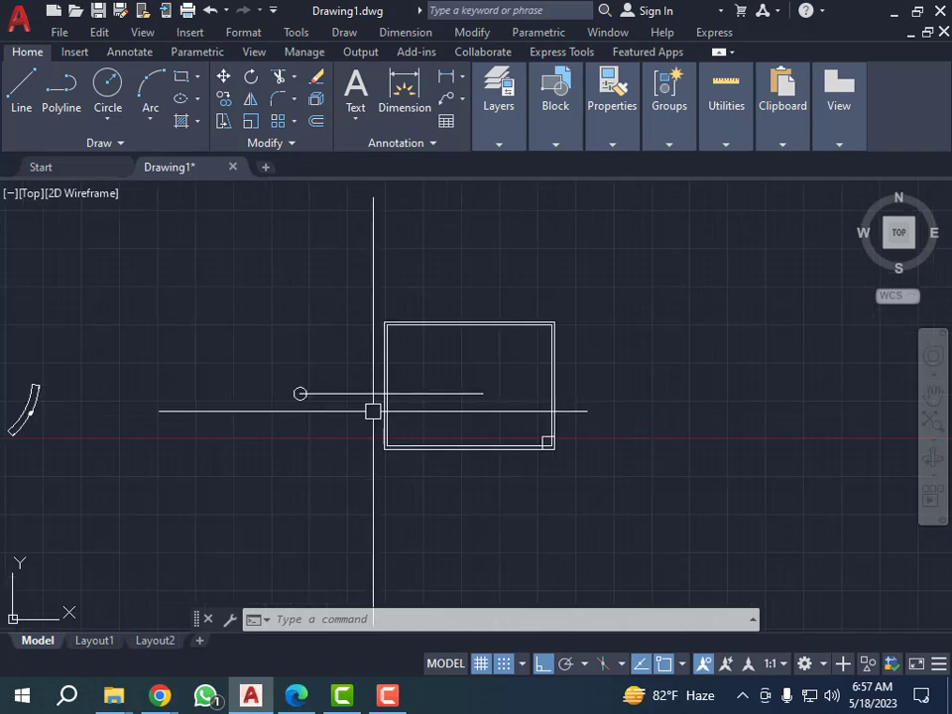
pyautogui.scroll(2, 372, 415)
pyautogui.scroll(-2, 467, 438)
pyautogui.scroll(4, 508, 438)
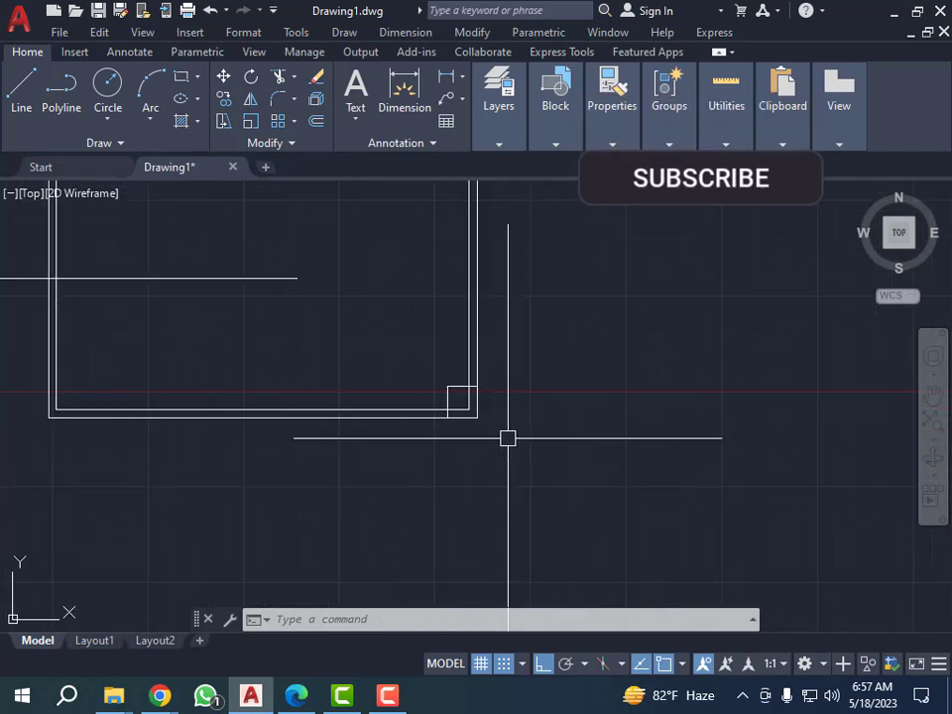
pyautogui.click(415, 364)
pyautogui.click(569, 482)
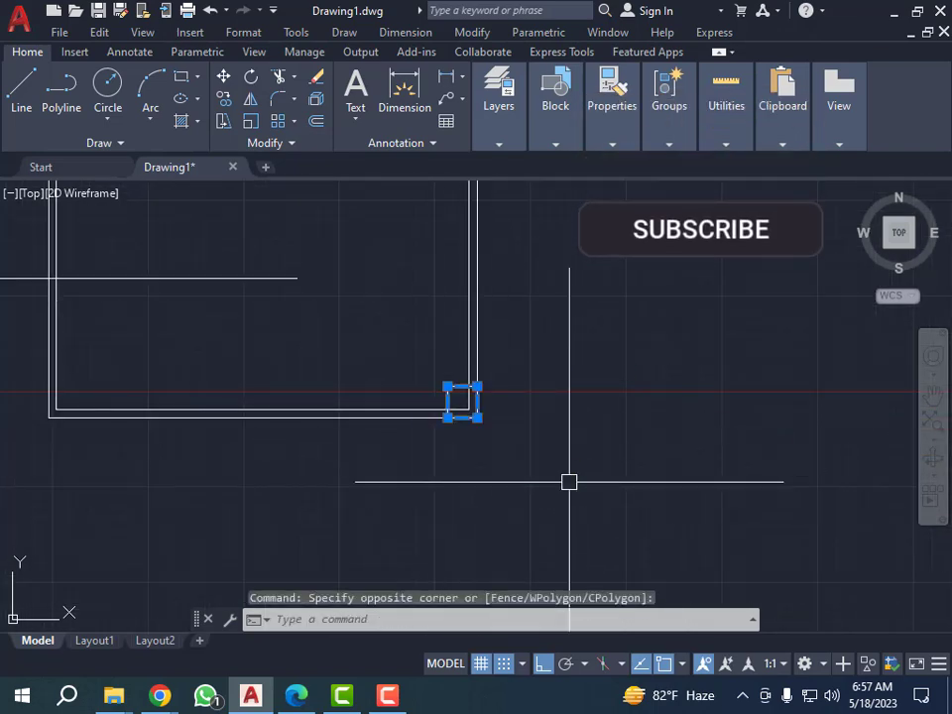
pyautogui.scroll(-2, 412, 482)
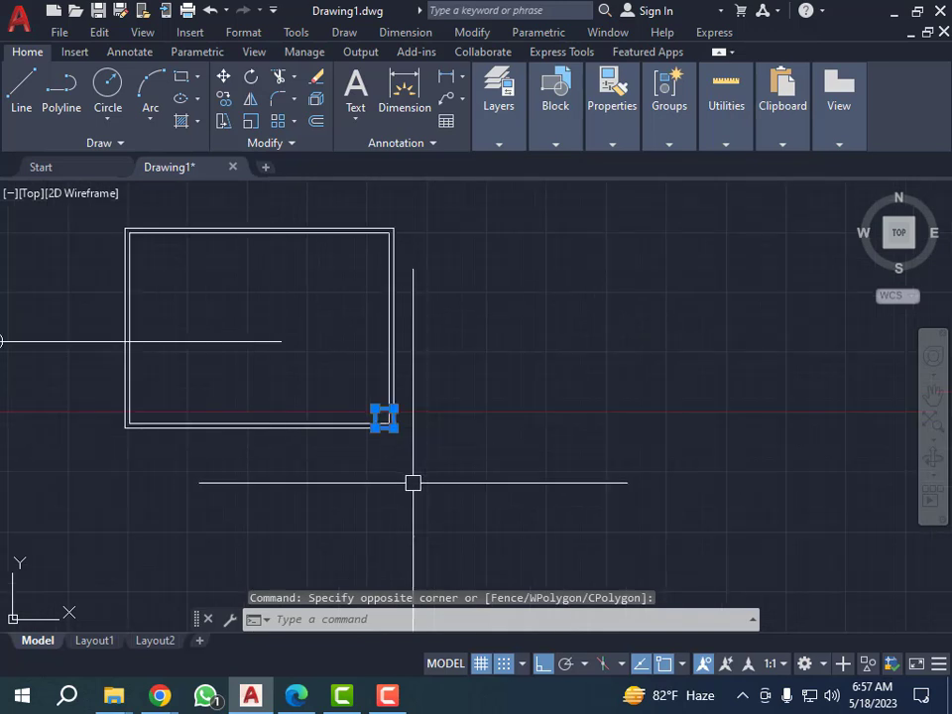
pyautogui.press('Escape')
pyautogui.press('Escape')
pyautogui.press('Escape')
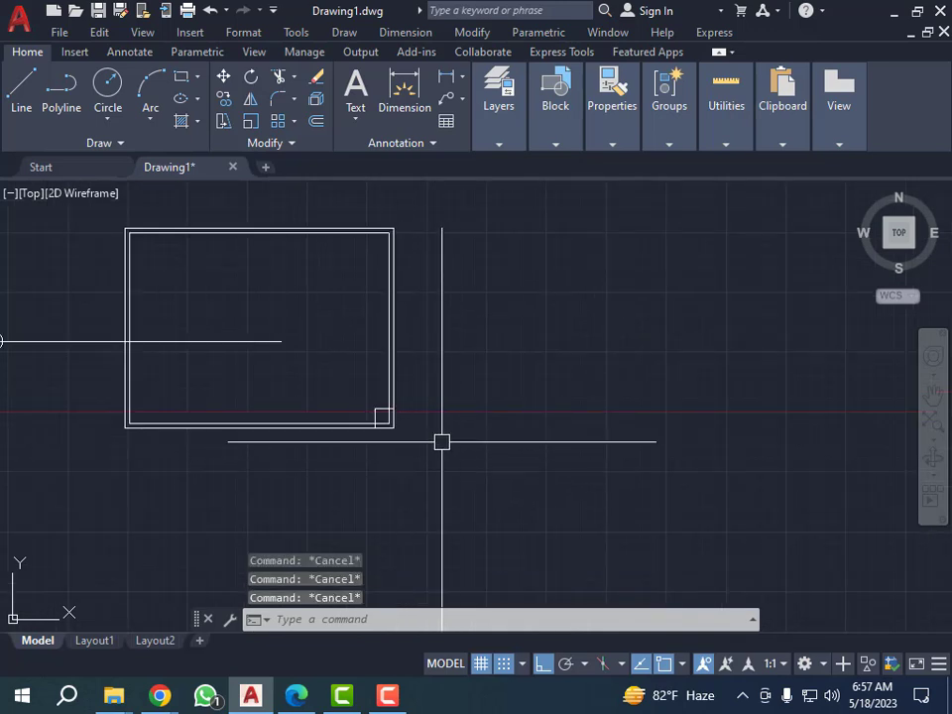
# Draw a horizontal line 100 long, starting below and just right of the large rectangle's lower-right corner.
pyautogui.write('l')
pyautogui.press('Return')
pyautogui.click(403, 499)
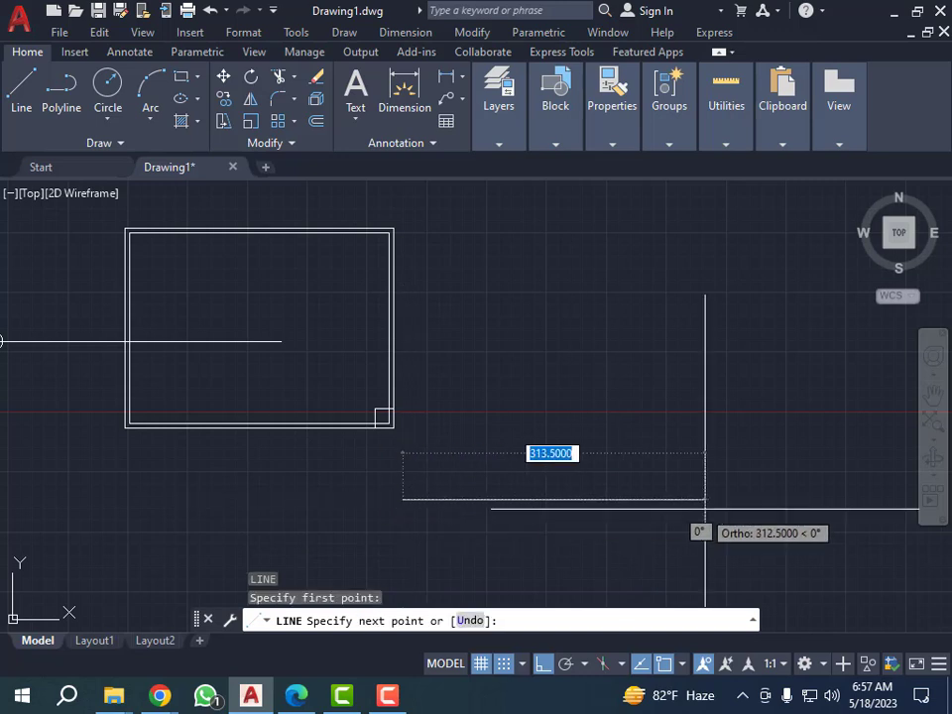
pyautogui.write('100')
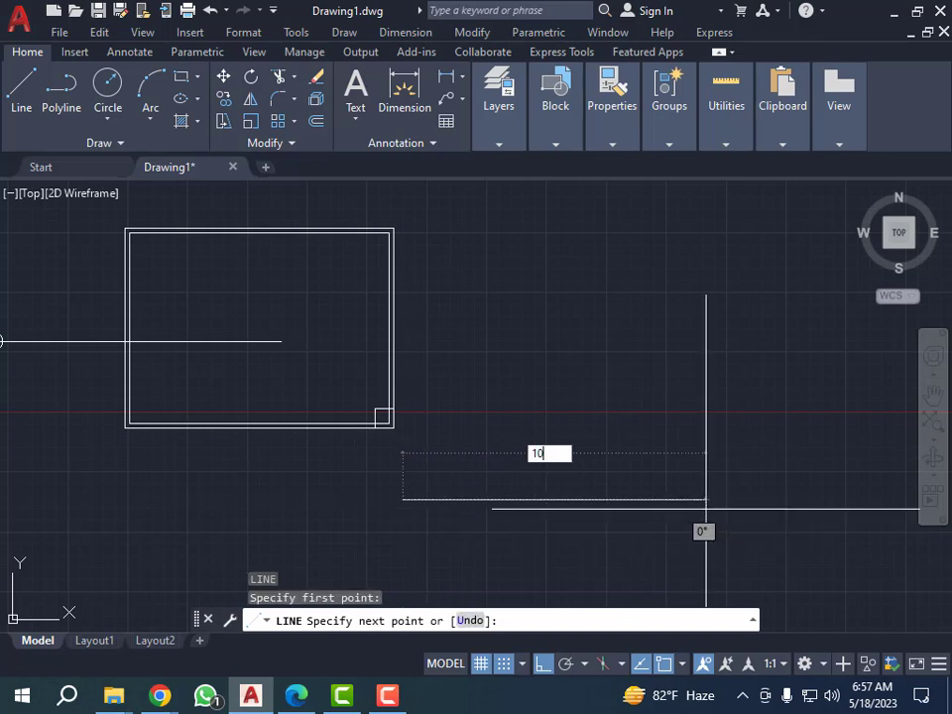
pyautogui.press('Return')
pyautogui.press('Escape')
pyautogui.press('Escape')
pyautogui.press('Escape')
pyautogui.press('Escape')
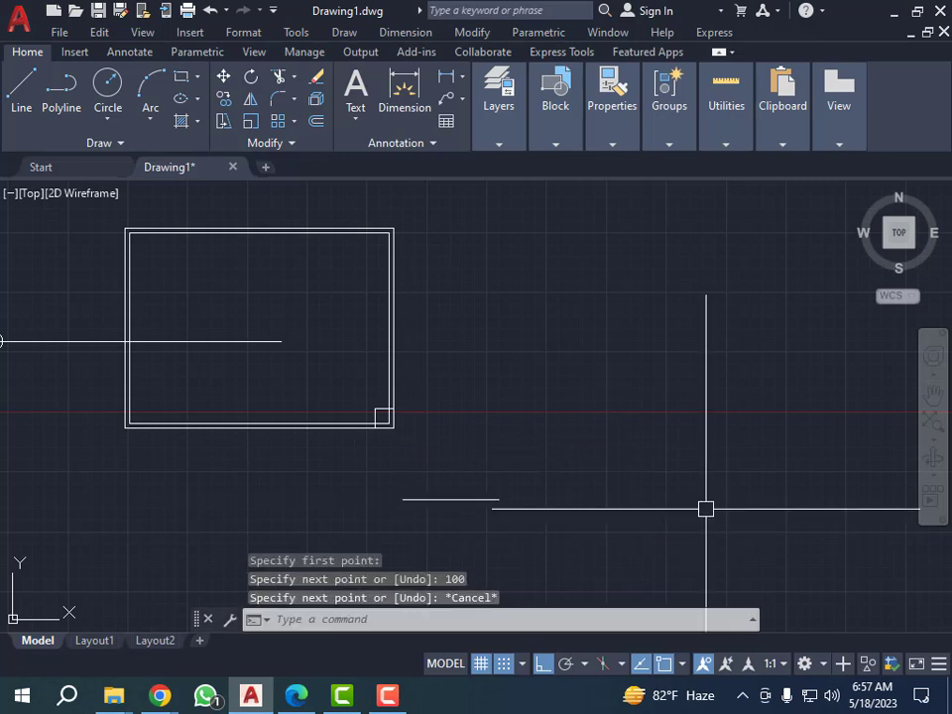
# Move the small rectangle by its left side's midpoint onto the left endpoint of the new line.
pyautogui.scroll(2, 357, 406)
pyautogui.click(357, 377)
pyautogui.click(452, 460)
pyautogui.write('m')
pyautogui.press('Return')
pyautogui.scroll(4, 407, 448)
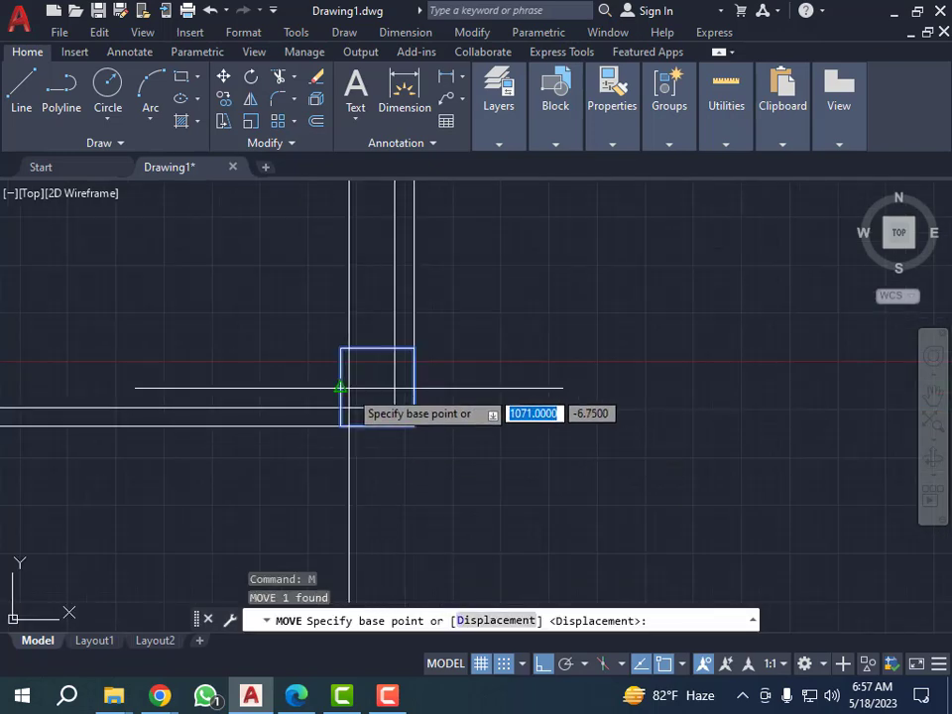
pyautogui.click(340, 388)
pyautogui.scroll(-6, 341, 353)
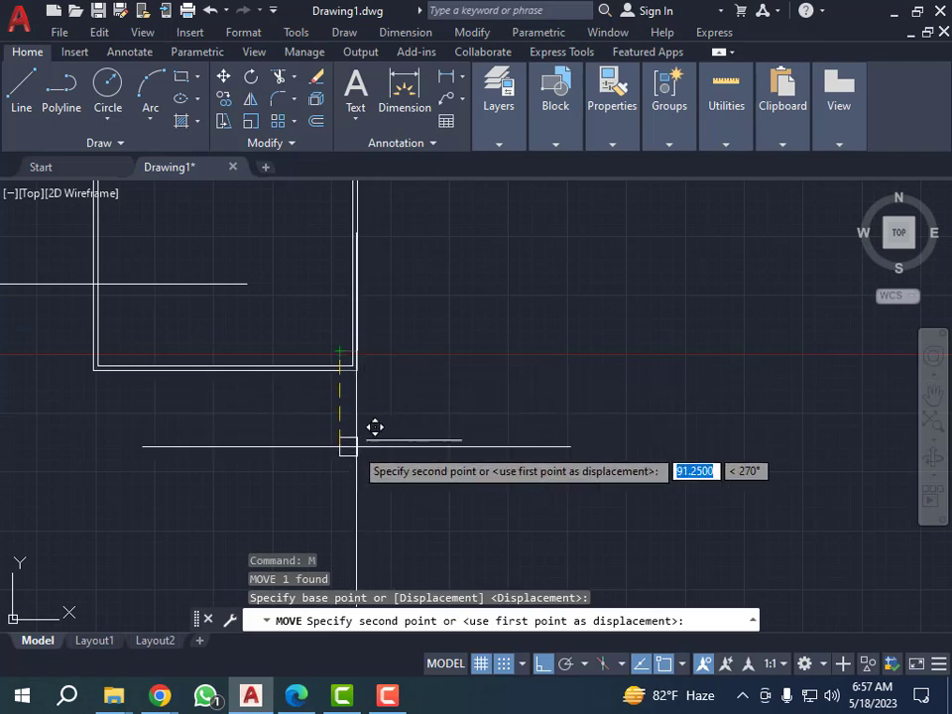
pyautogui.scroll(6, 367, 431)
pyautogui.scroll(-4, 408, 421)
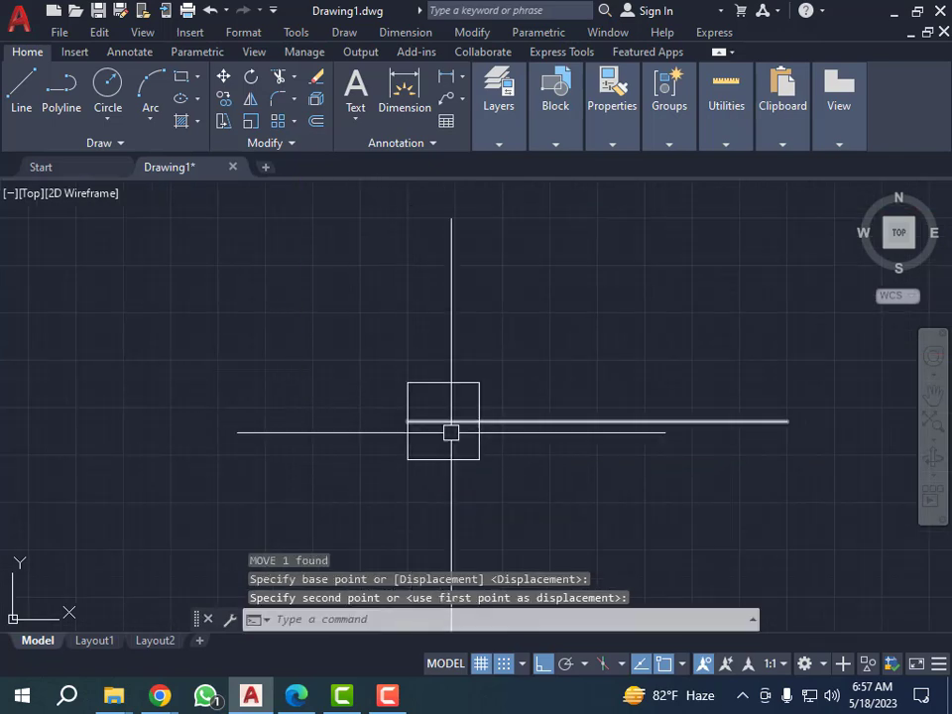
pyautogui.press('Escape')
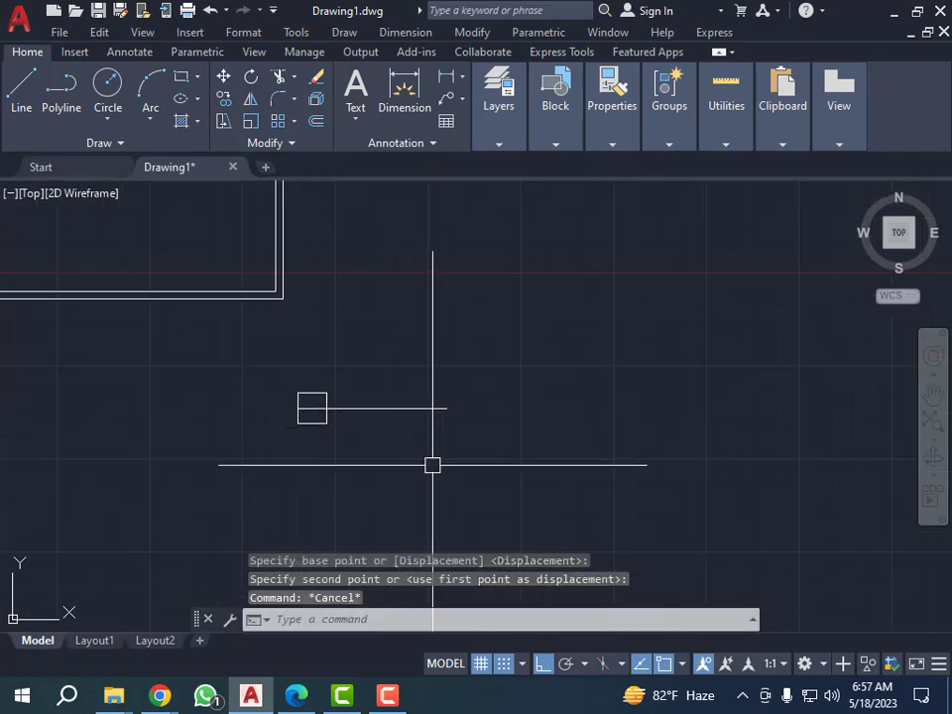
pyautogui.scroll(3, 338, 411)
pyautogui.click(613, 343)
pyautogui.click(436, 467)
pyautogui.press('Escape')
pyautogui.click(392, 382)
pyautogui.click(479, 431)
# Move the short line by its left endpoint onto the midpoint of the small rectangle's right side.
pyautogui.click(428, 355)
pyautogui.click(408, 461)
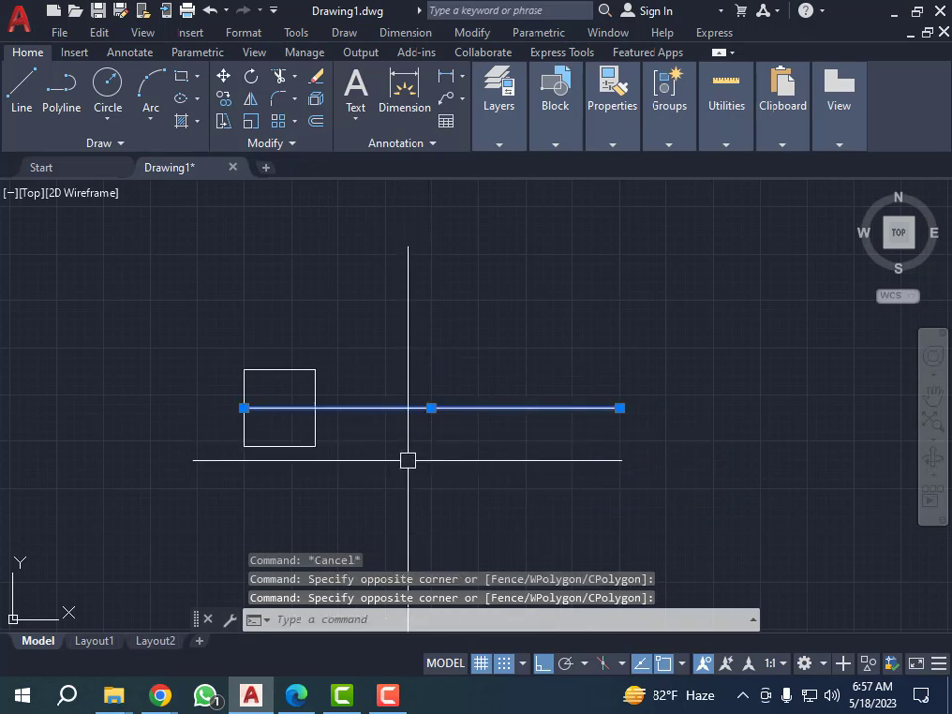
pyautogui.write('m')
pyautogui.press('Return')
pyautogui.click(244, 407)
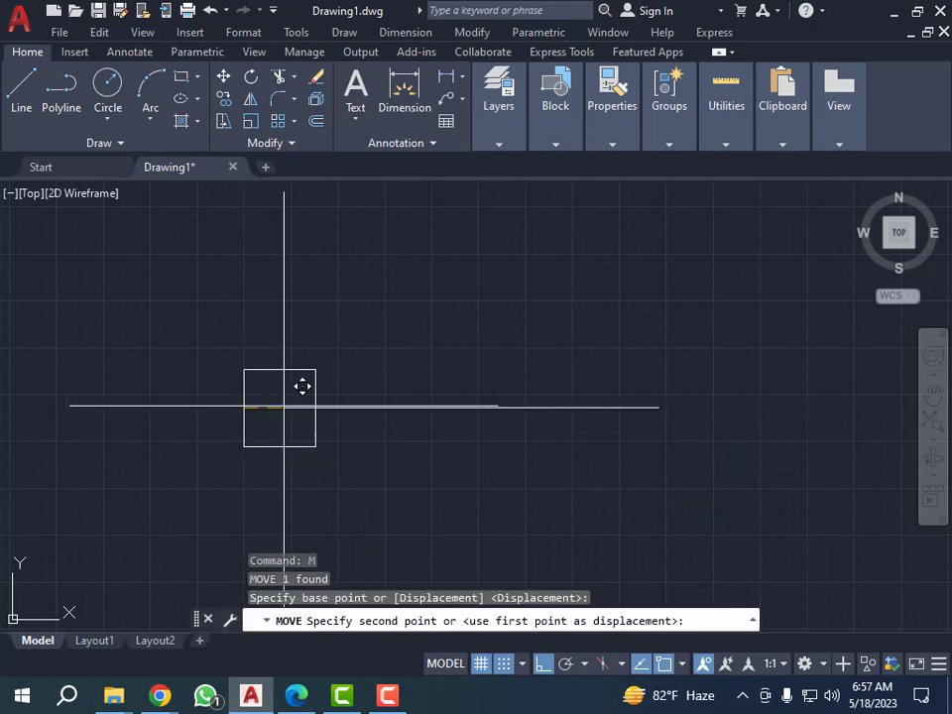
pyautogui.press('Escape')
pyautogui.press('Escape')
pyautogui.click(265, 319)
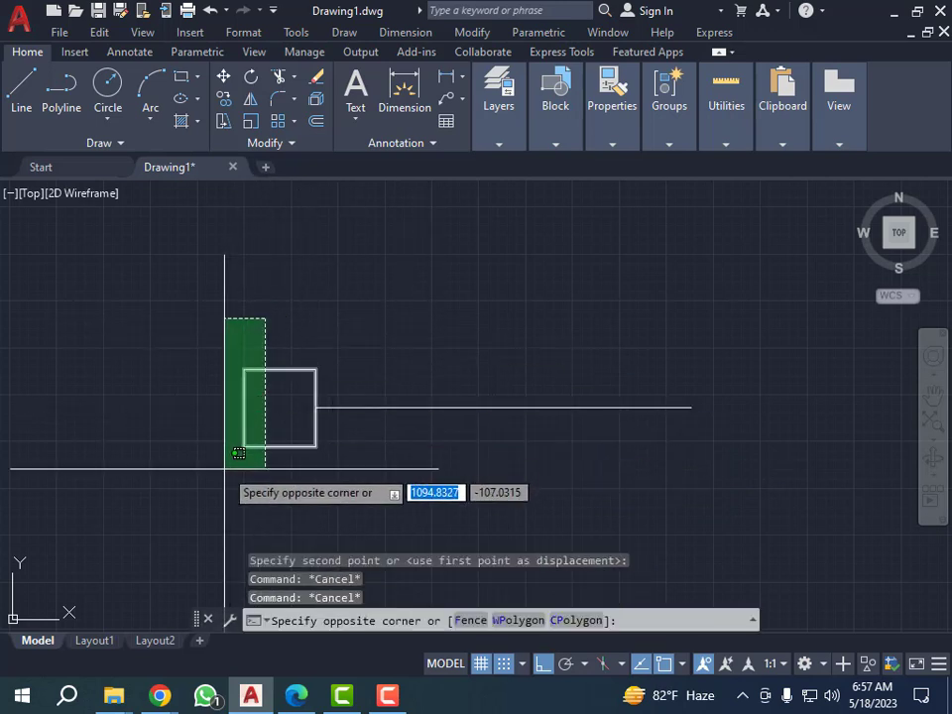
pyautogui.click(200, 445)
pyautogui.press('Escape')
pyautogui.scroll(-4, 163, 352)
pyautogui.press('Escape')
# Stretch the short line's right endpoint horizontally by 100, away from the small rectangle.
pyautogui.click(345, 376)
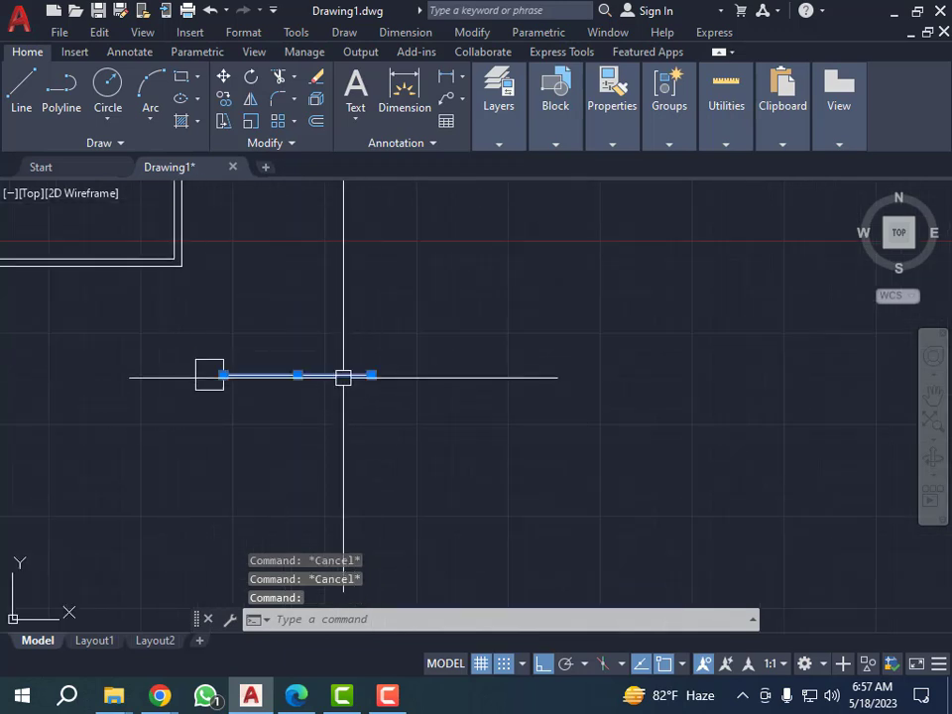
pyautogui.click(375, 375)
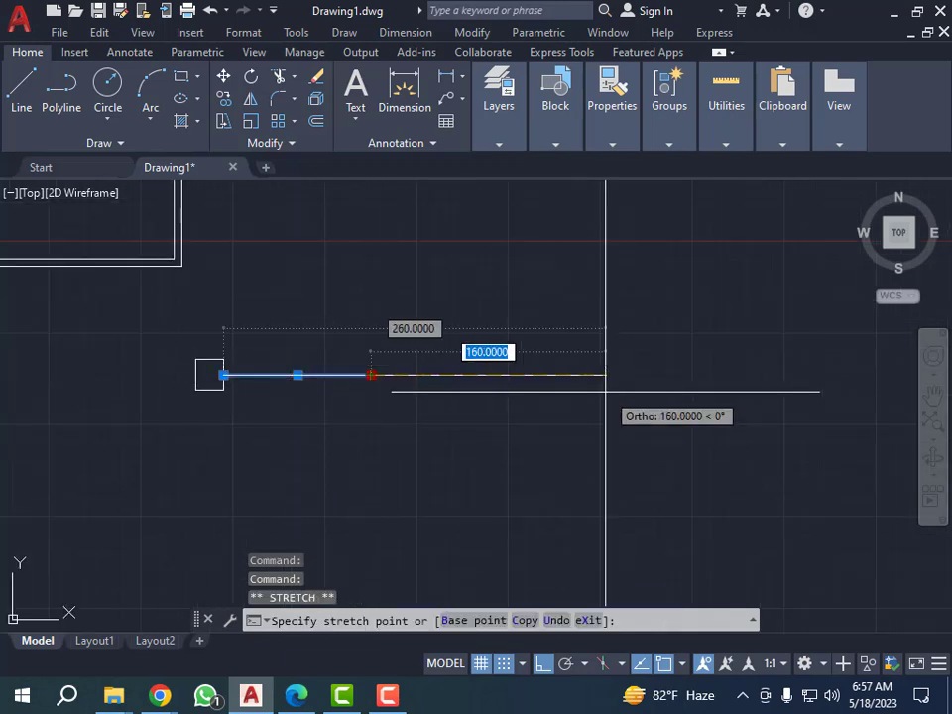
pyautogui.write('11')
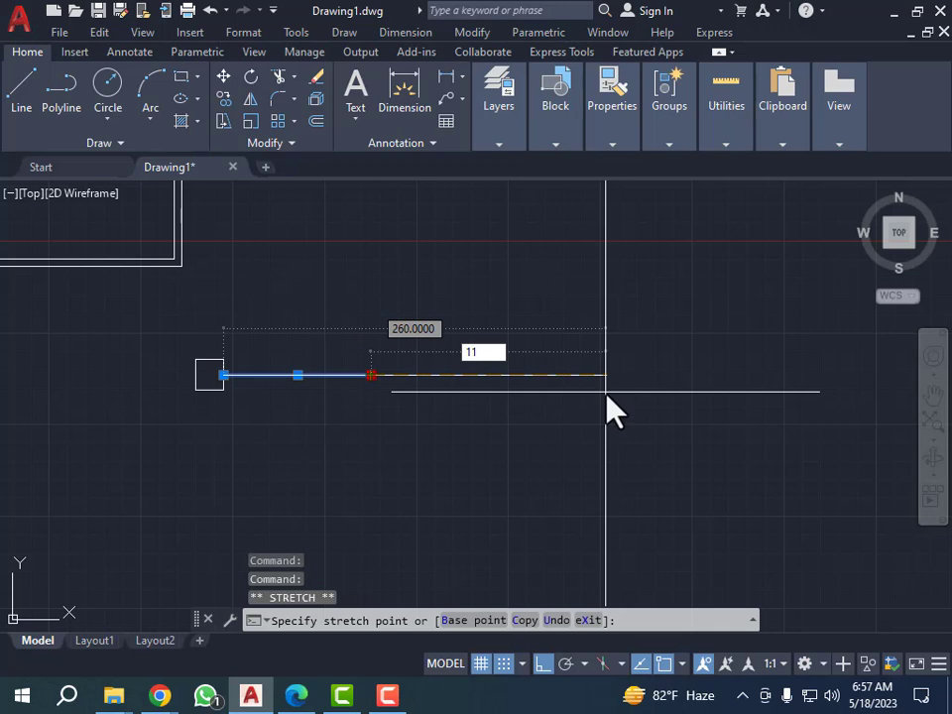
pyautogui.press('BackSpace')
pyautogui.write('00')
pyautogui.press('Return')
pyautogui.press('Escape')
pyautogui.press('Escape')
pyautogui.press('Escape')
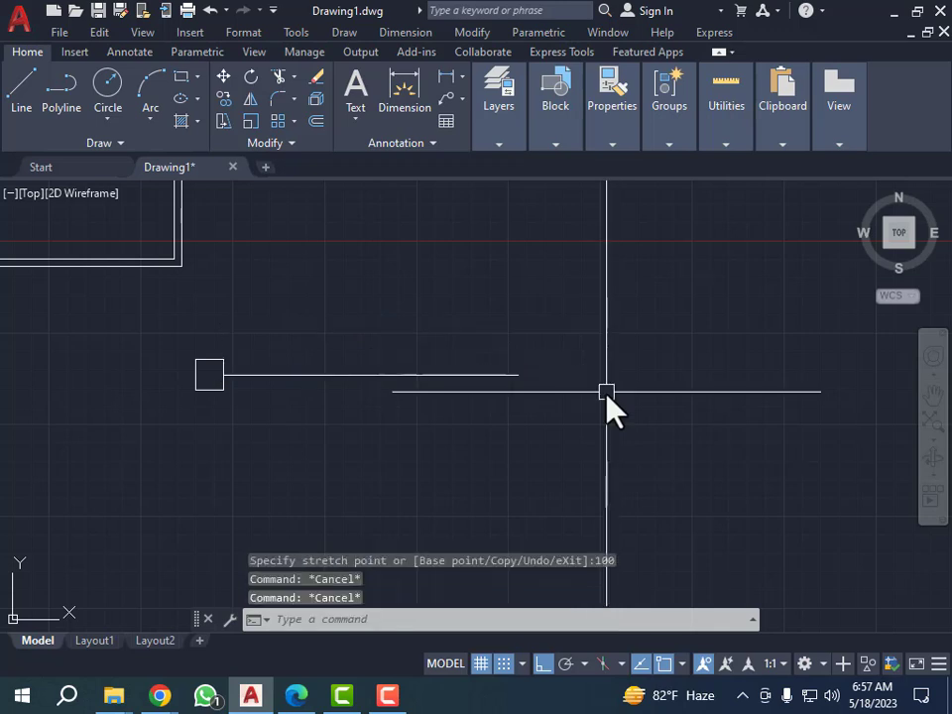
# Move the small rectangle 200 to the right along the line, using its right side's midpoint as base point.
pyautogui.click(158, 328)
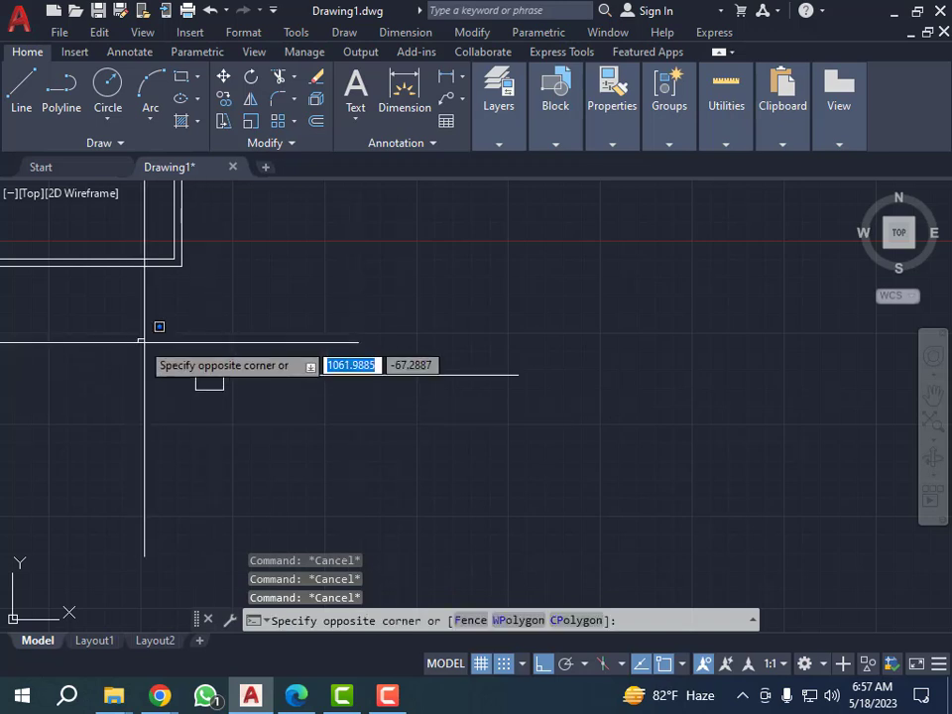
pyautogui.click(278, 425)
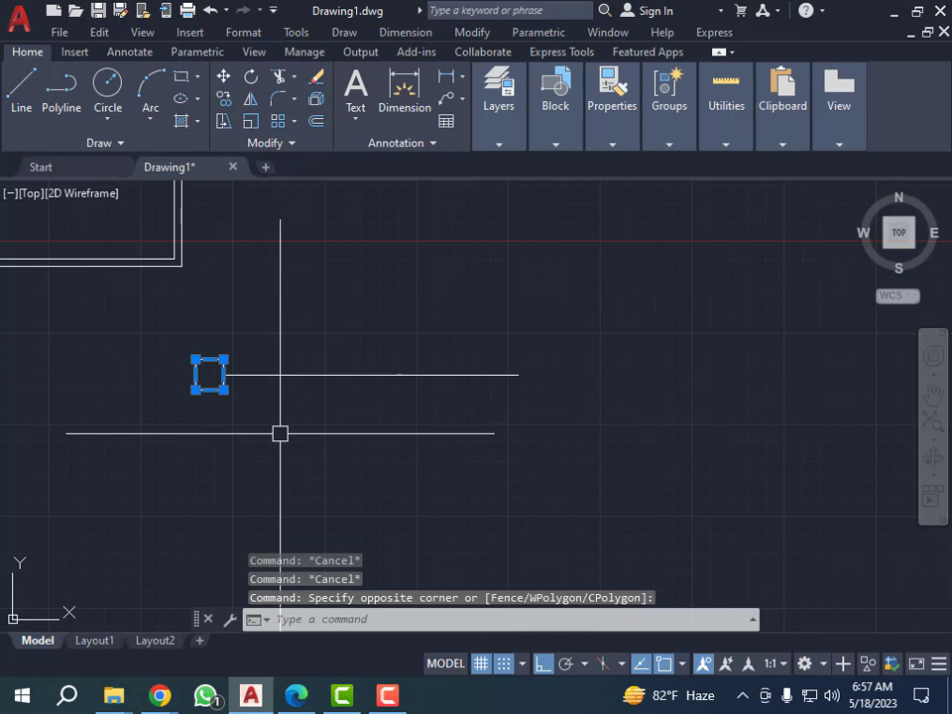
pyautogui.write('m')
pyautogui.press('Return')
pyautogui.scroll(3, 232, 368)
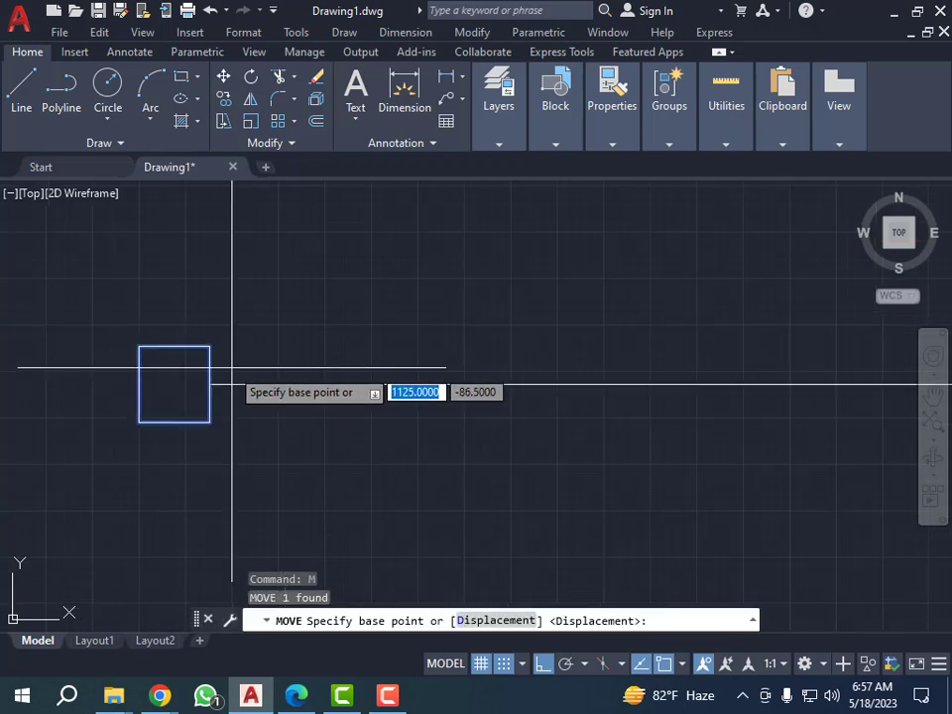
pyautogui.scroll(2, 207, 386)
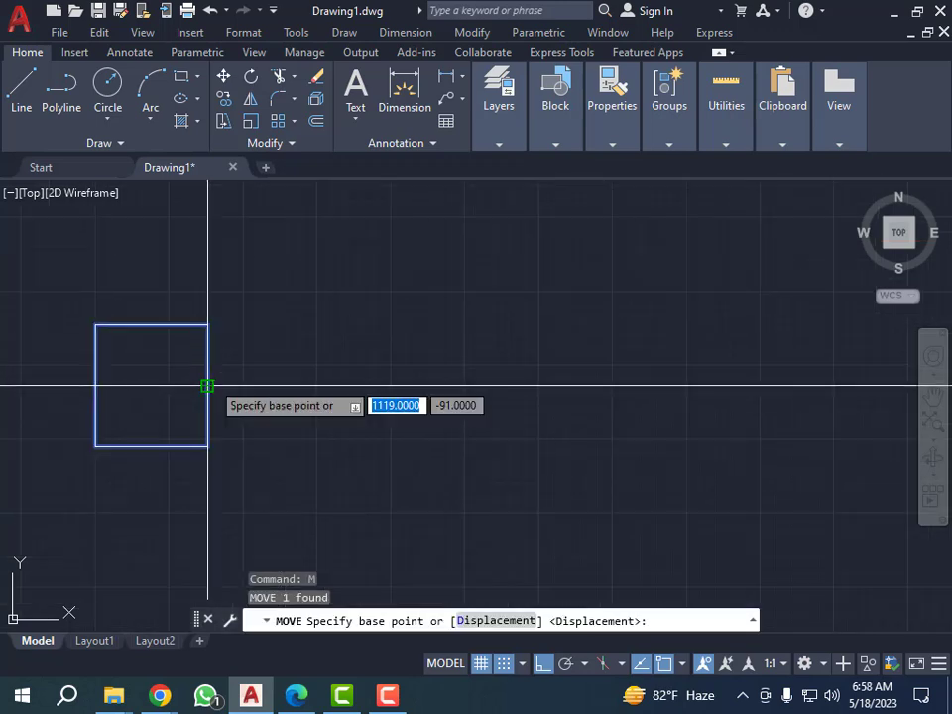
pyautogui.click(207, 385)
pyautogui.scroll(-4, 417, 392)
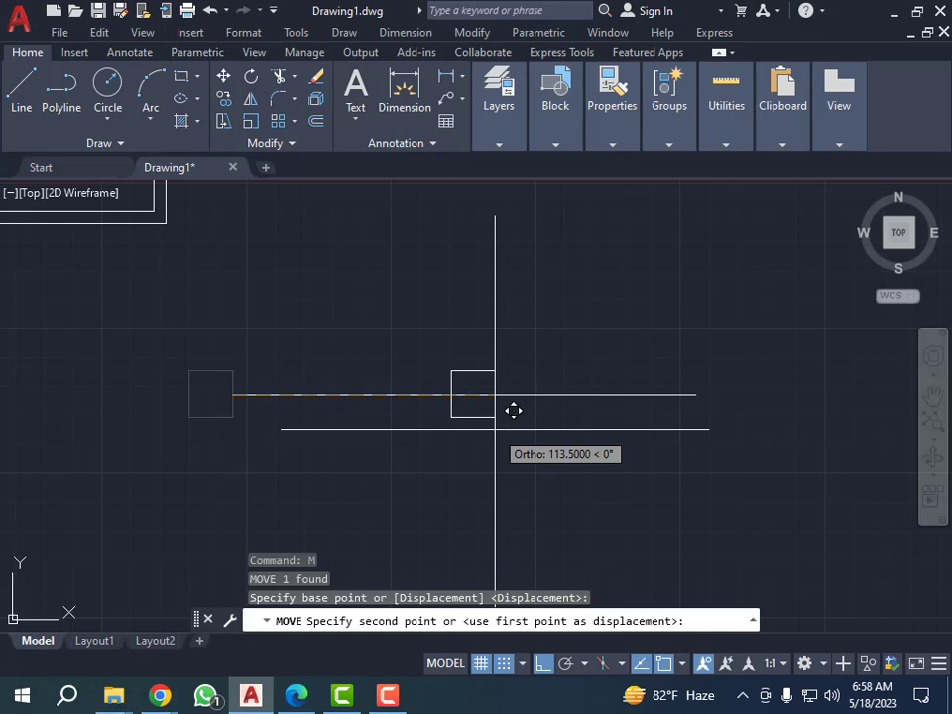
pyautogui.write('200')
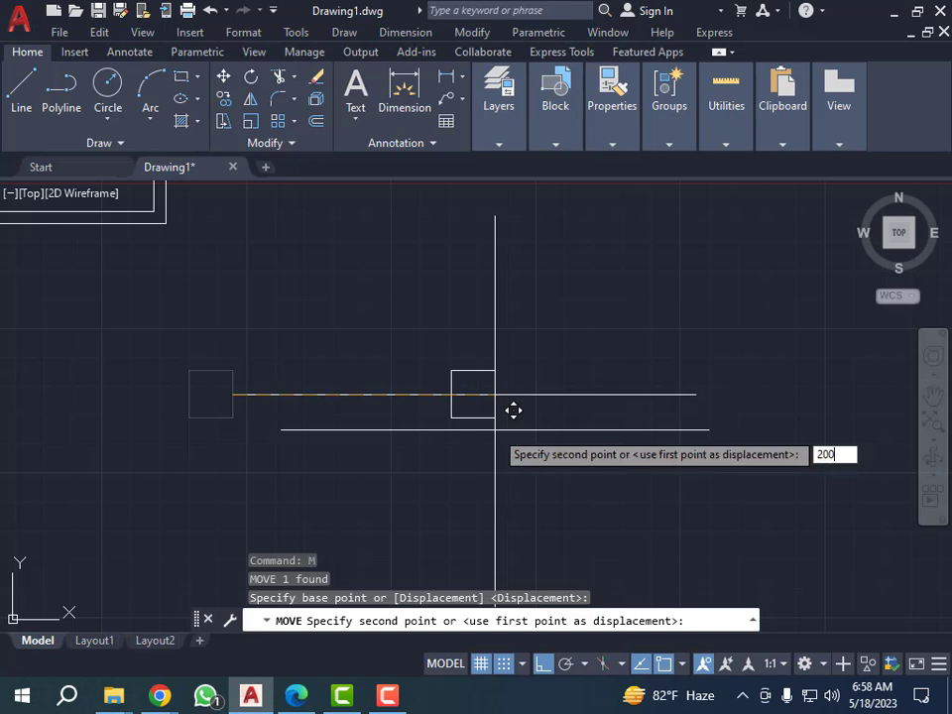
pyautogui.press('Return')
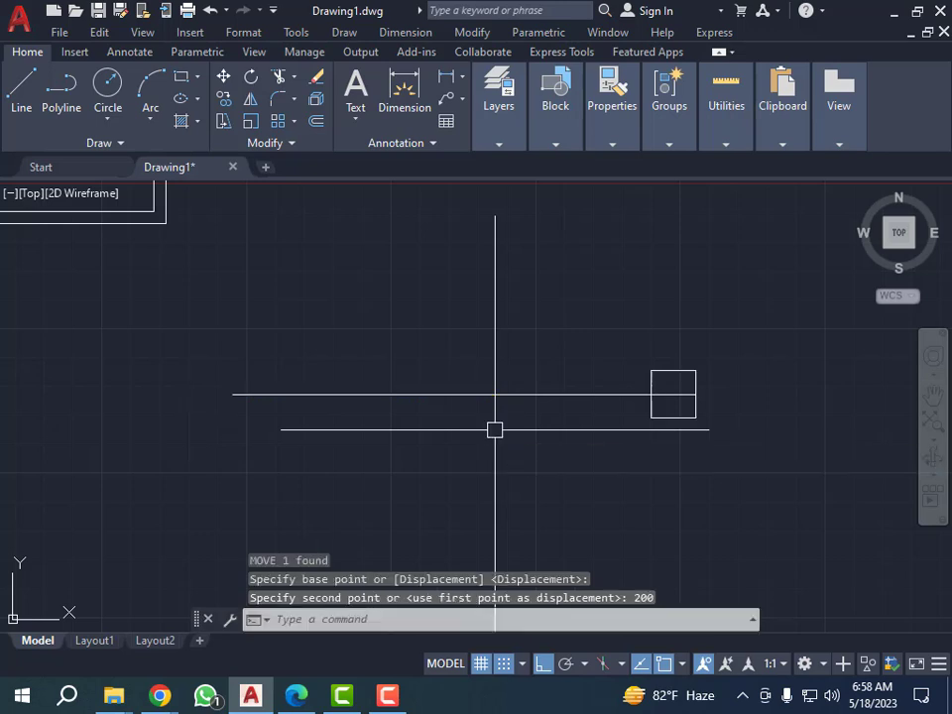
pyautogui.click(589, 309)
pyautogui.click(734, 436)
pyautogui.scroll(-3, 321, 393)
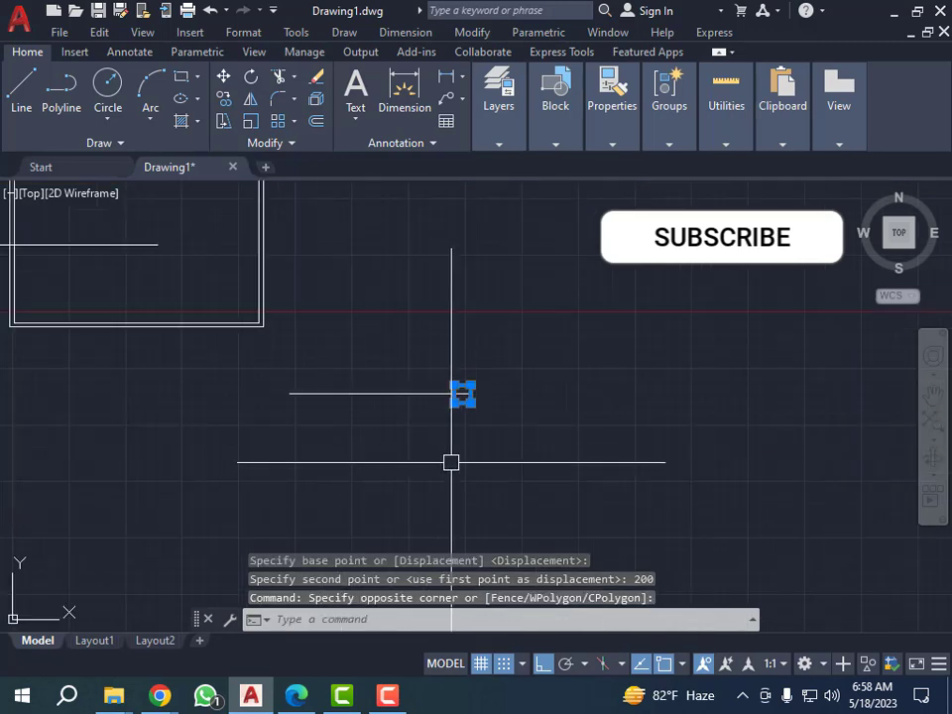
pyautogui.press('Escape')
# Move the small rectangle straight up by 300, using a free base point below and right of it.
pyautogui.click(431, 361)
pyautogui.click(520, 466)
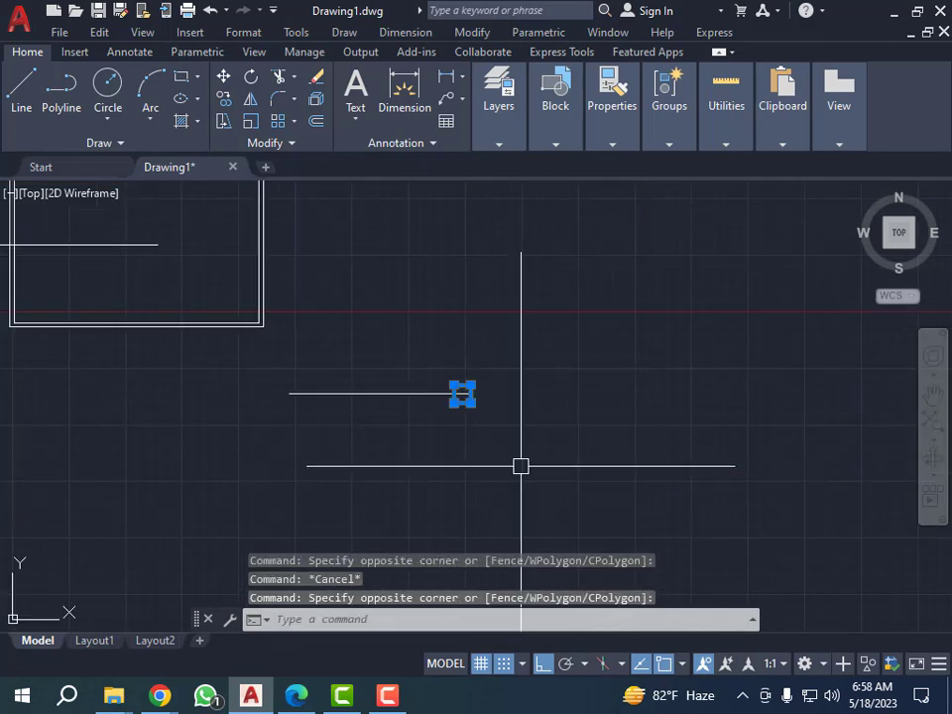
pyautogui.write('m')
pyautogui.press('Return')
pyautogui.click(574, 503)
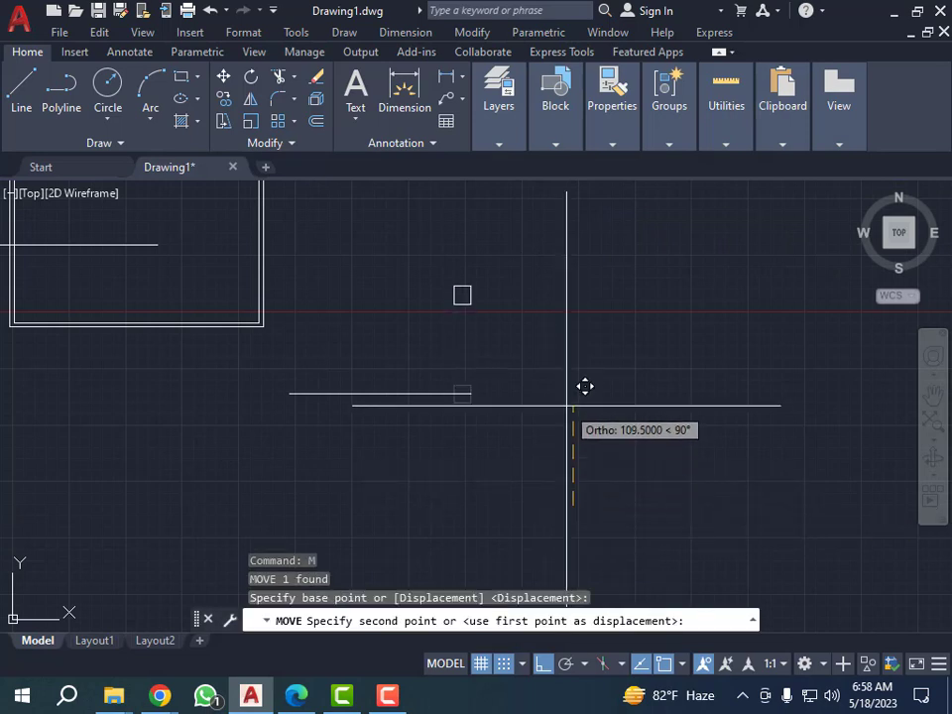
pyautogui.write('300')
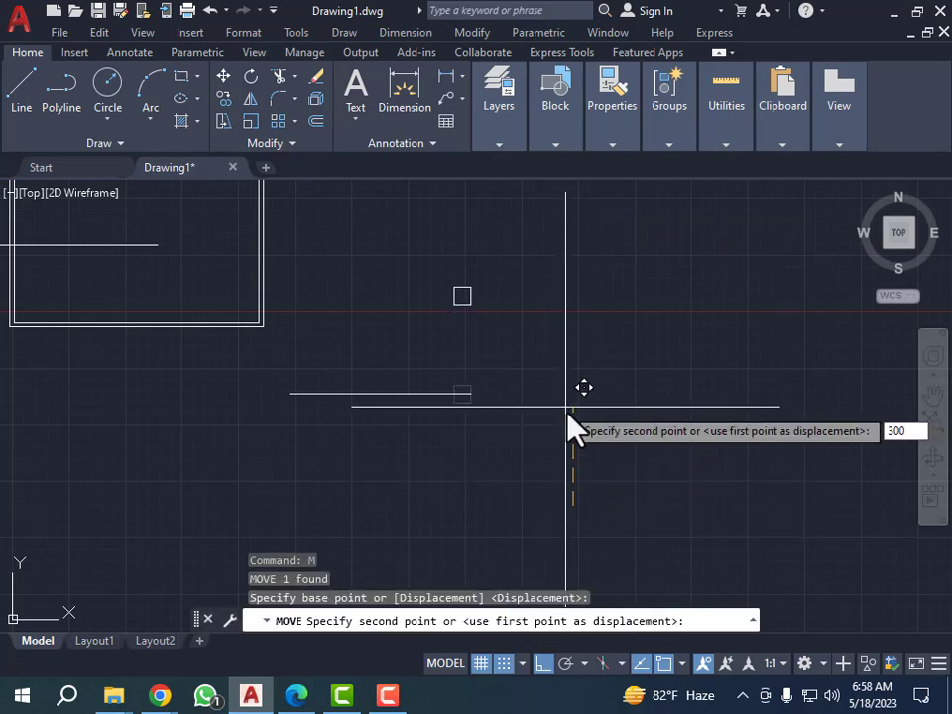
pyautogui.press('Return')
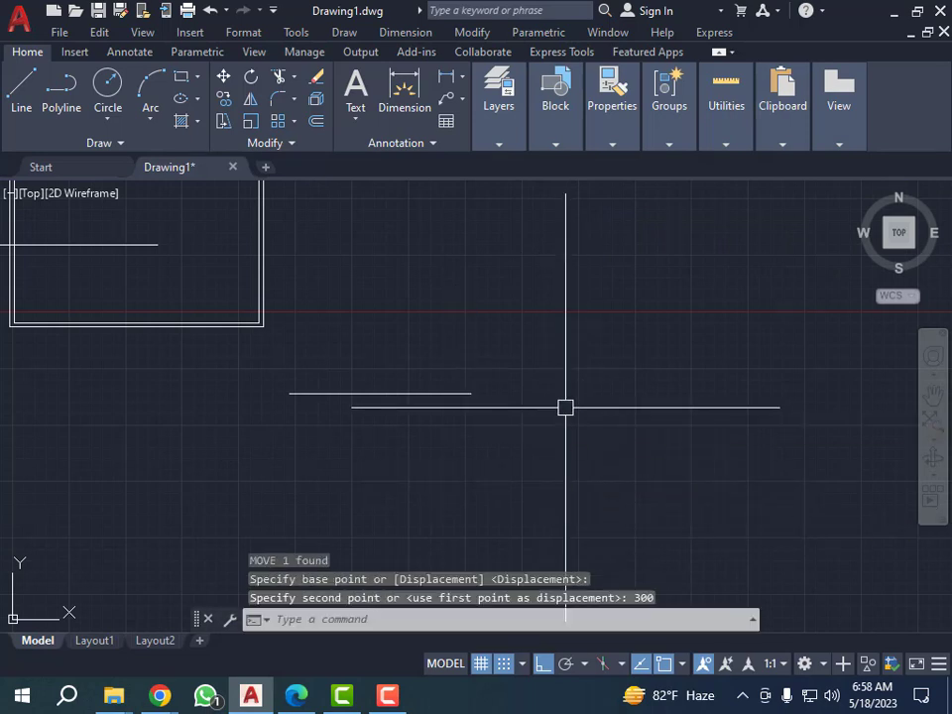
pyautogui.scroll(-4, 516, 422)
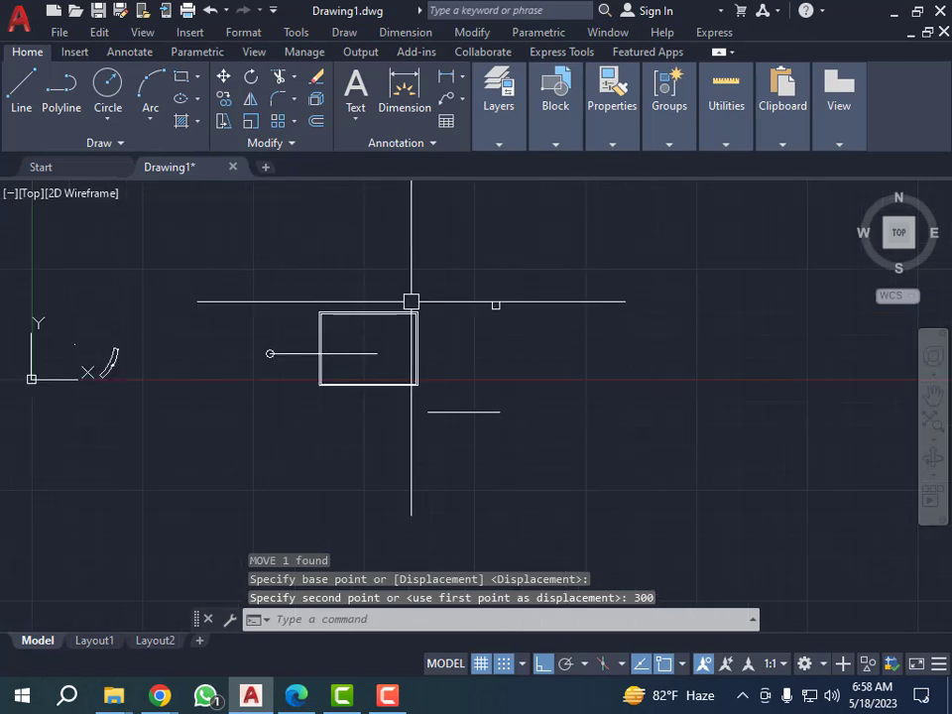
pyautogui.scroll(-2, 359, 288)
pyautogui.scroll(4, 466, 324)
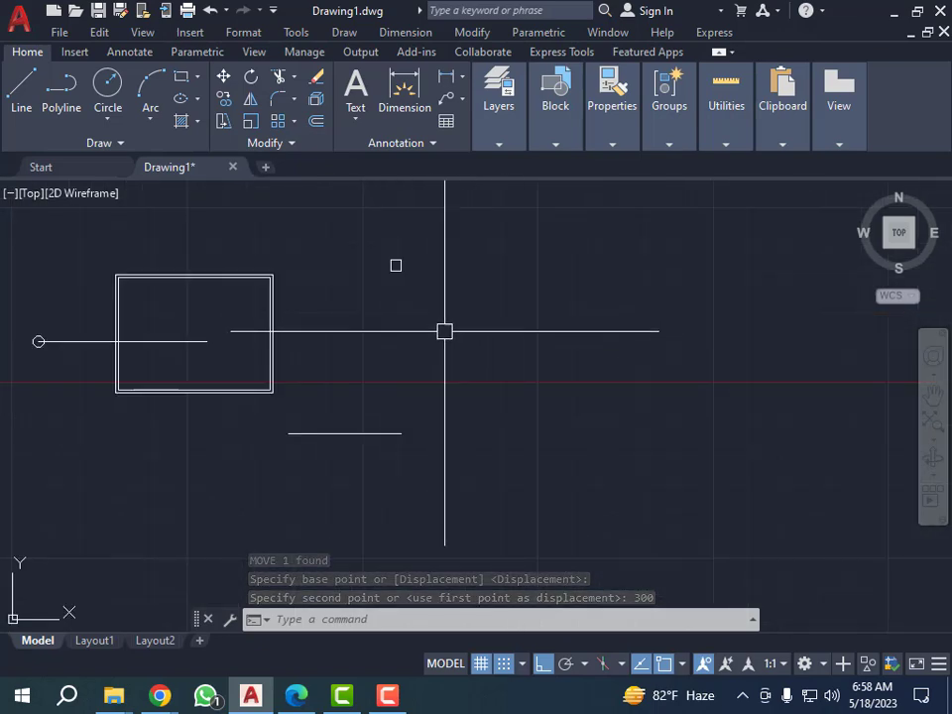
pyautogui.scroll(-2, 457, 328)
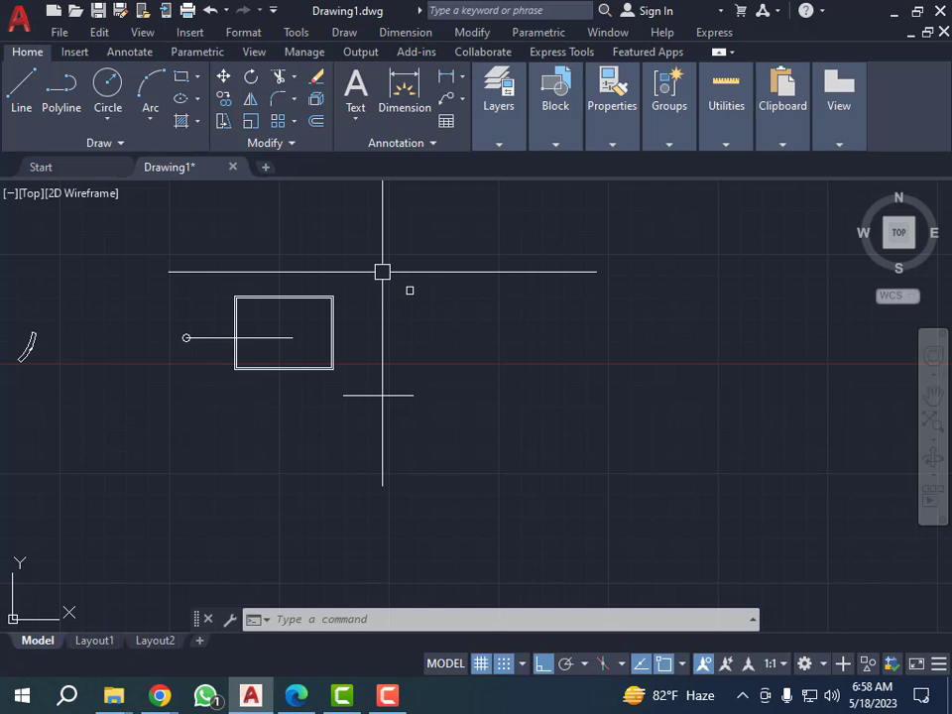
pyautogui.scroll(-2, 348, 329)
pyautogui.scroll(2, 398, 338)
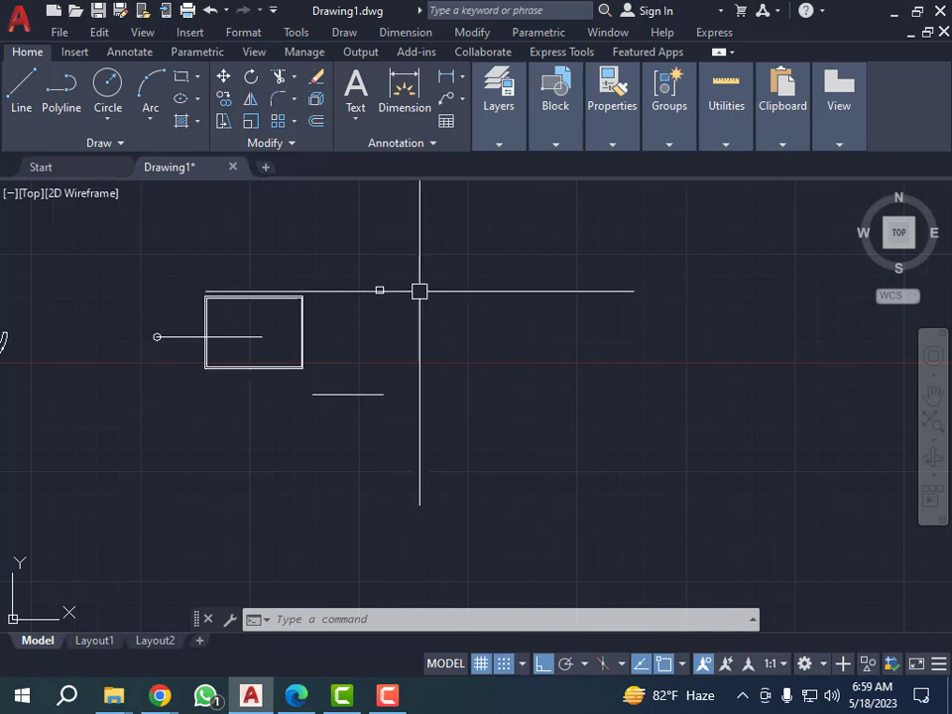
# Erase the large double rectangle, the small rectangle, the circle and both horizontal lines in one selection.
pyautogui.click(436, 227)
pyautogui.click(104, 455)
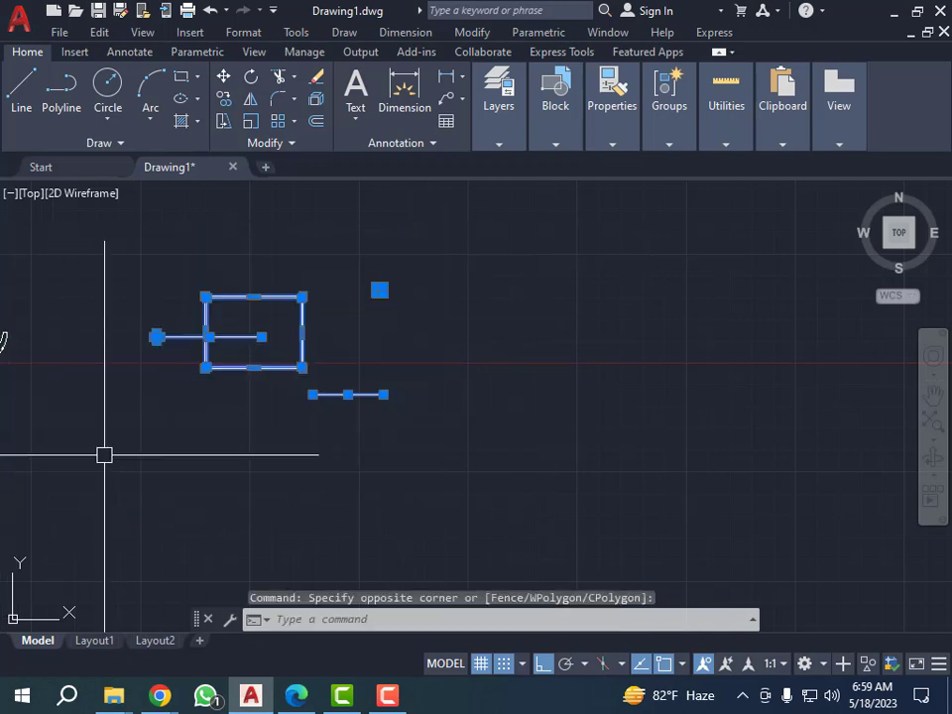
pyautogui.write('e')
pyautogui.press('Return')
pyautogui.press('Escape')
pyautogui.press('Escape')
pyautogui.press('Escape')
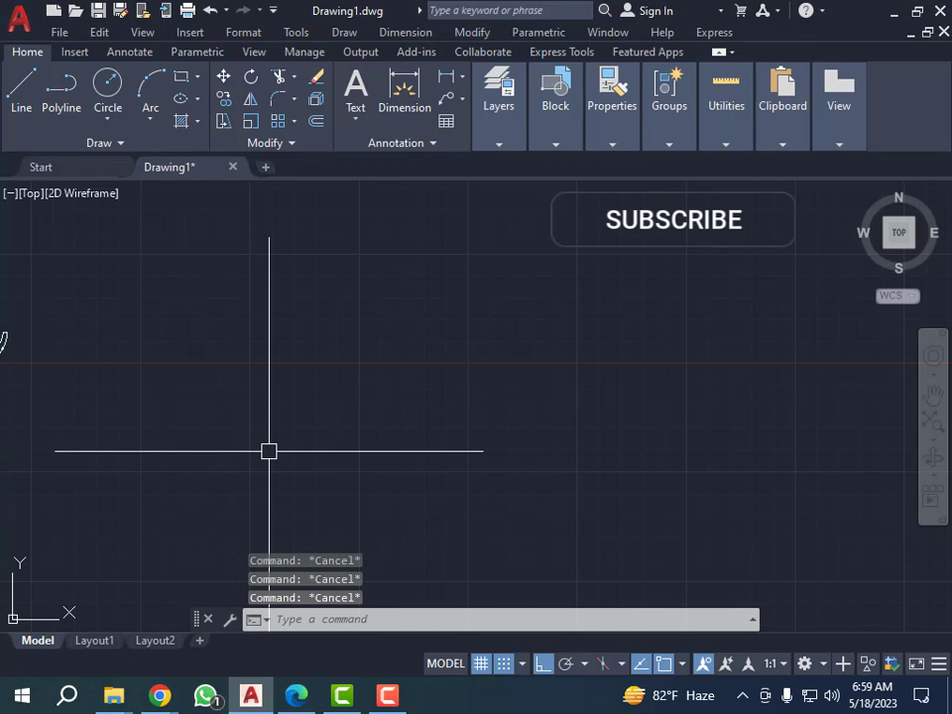
# Draw a horizontal line 100 long, running to the right from a free start point in the emptied area.
pyautogui.write('l')
pyautogui.press('Return')
pyautogui.click(260, 452)
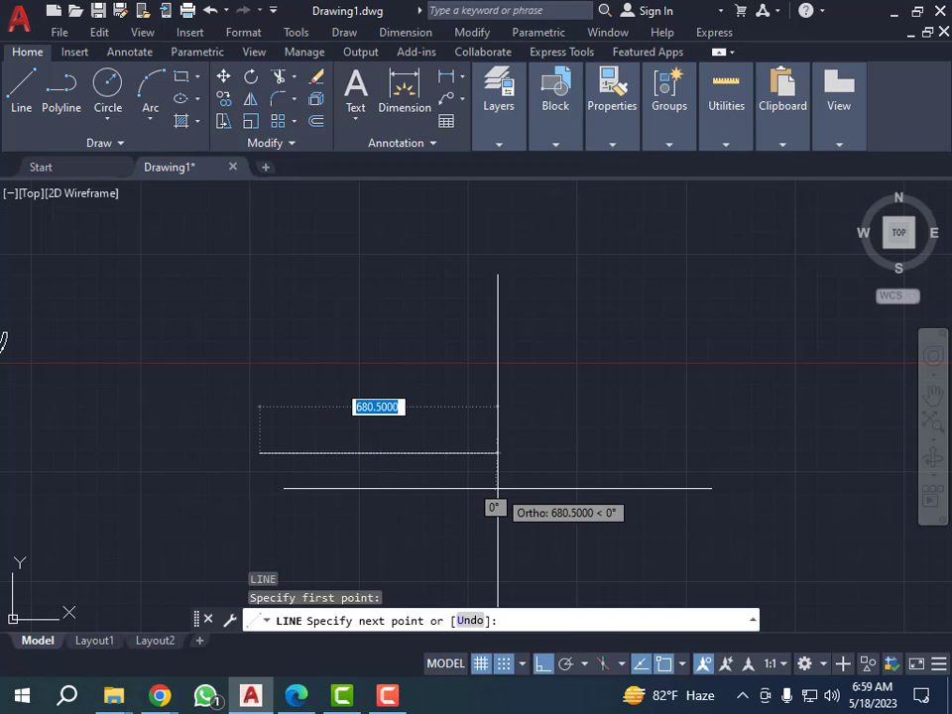
pyautogui.write('100')
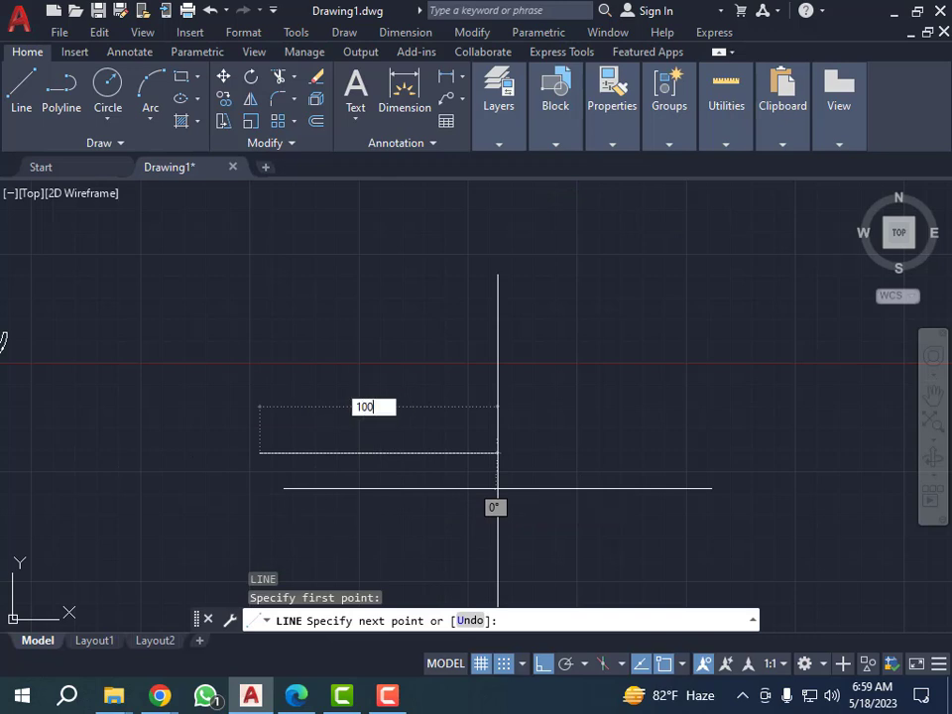
pyautogui.press('Return')
pyautogui.press('Return')
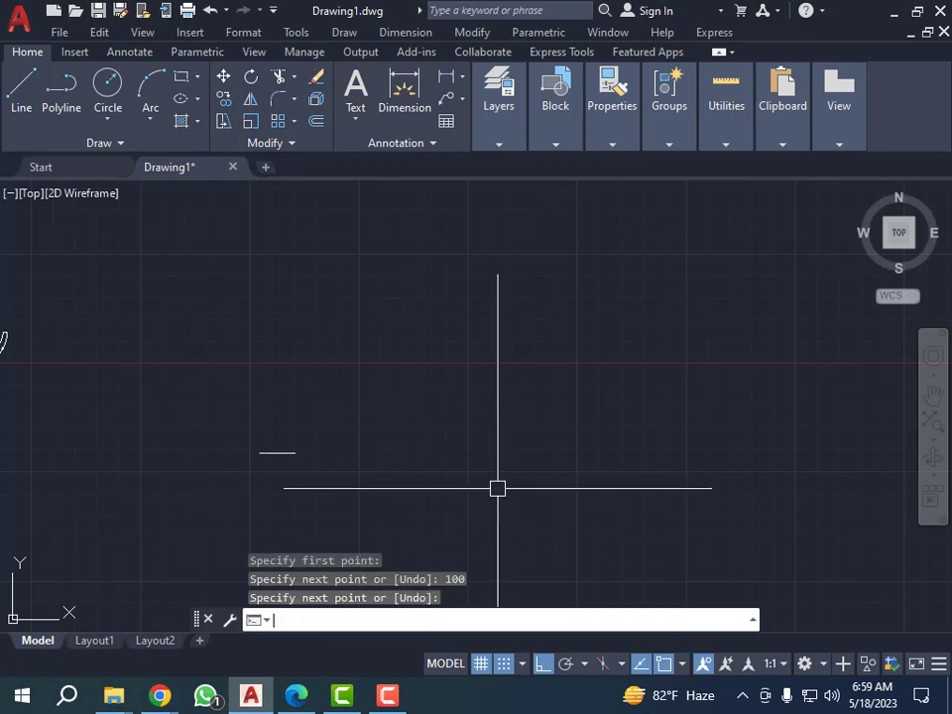
pyautogui.scroll(2, 260, 450)
pyautogui.scroll(3, 260, 450)
pyautogui.press('Escape')
pyautogui.press('Escape')
pyautogui.press('Escape')
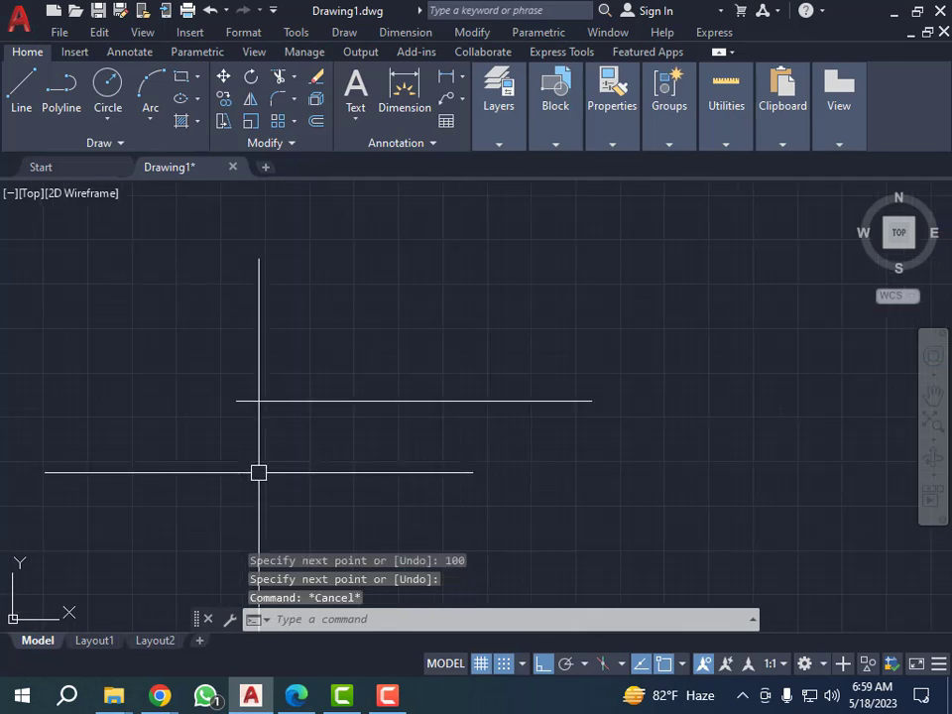
# Copy the horizontal line from its left endpoint by a distance of 100 at 45°, with Ortho mode off.
pyautogui.click(390, 342)
pyautogui.click(347, 457)
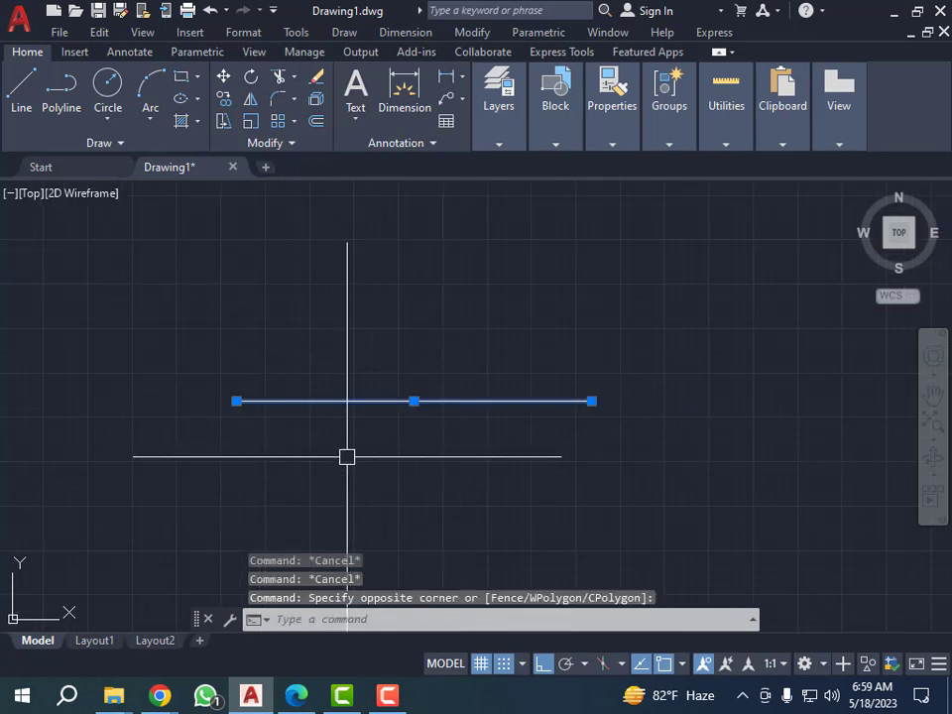
pyautogui.write('c')
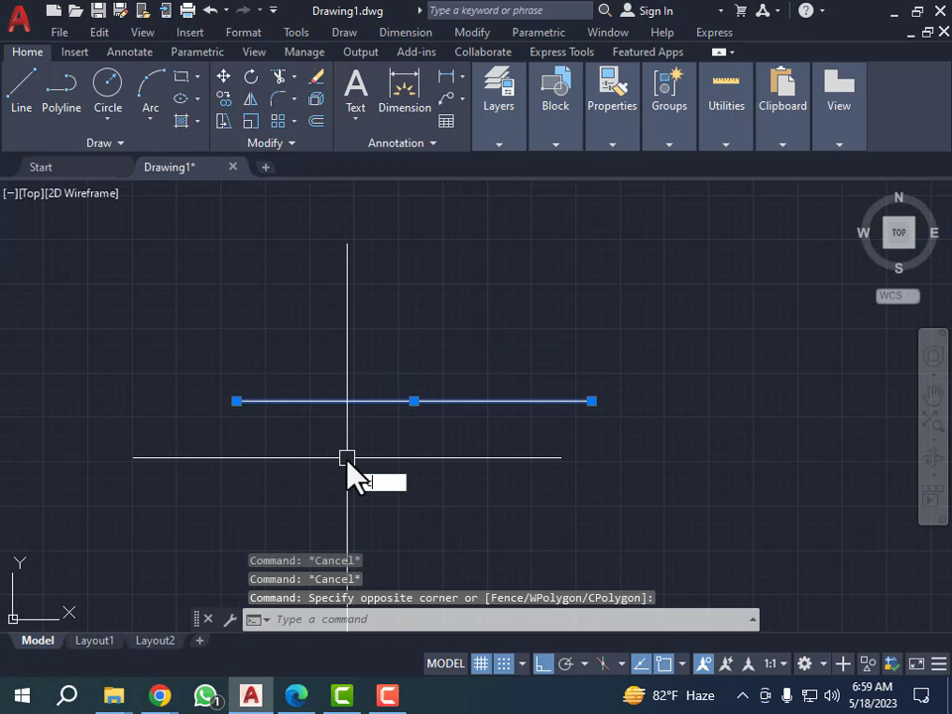
pyautogui.write('p')
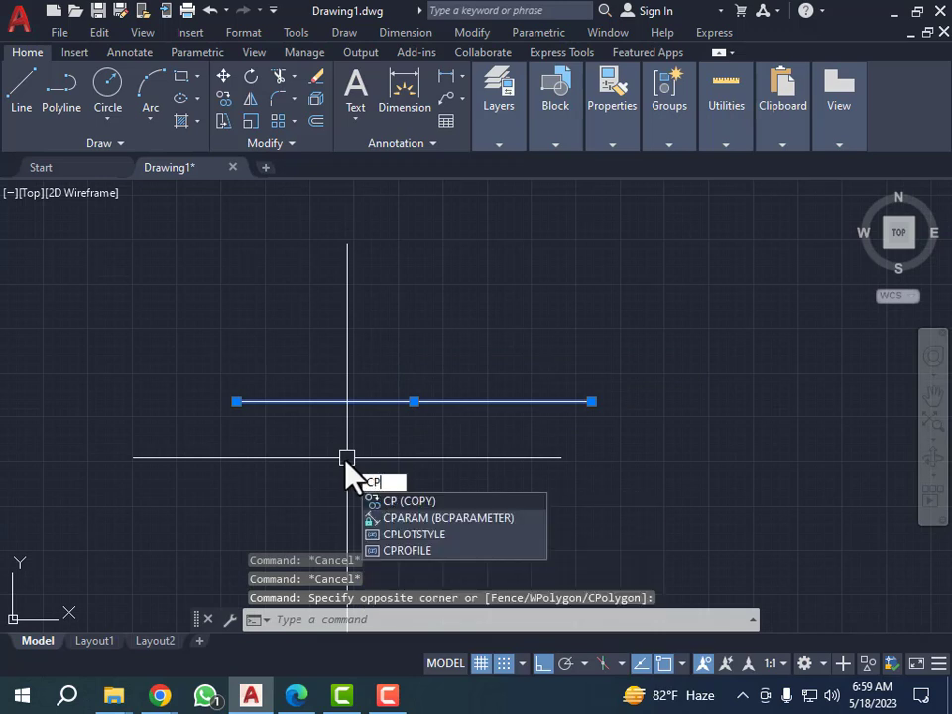
pyautogui.press('Return')
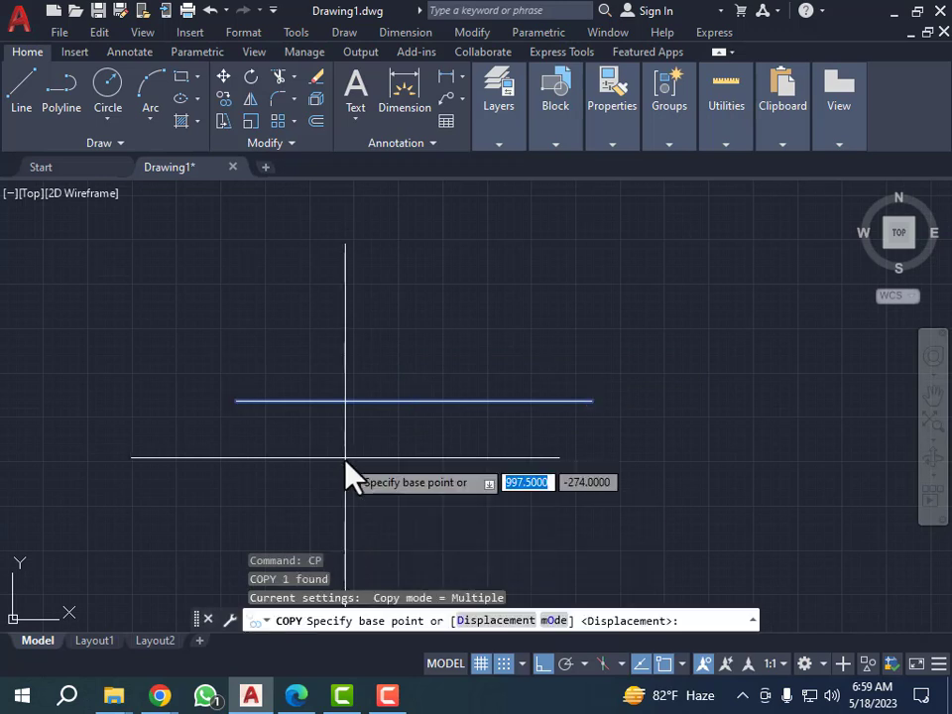
pyautogui.click(236, 401)
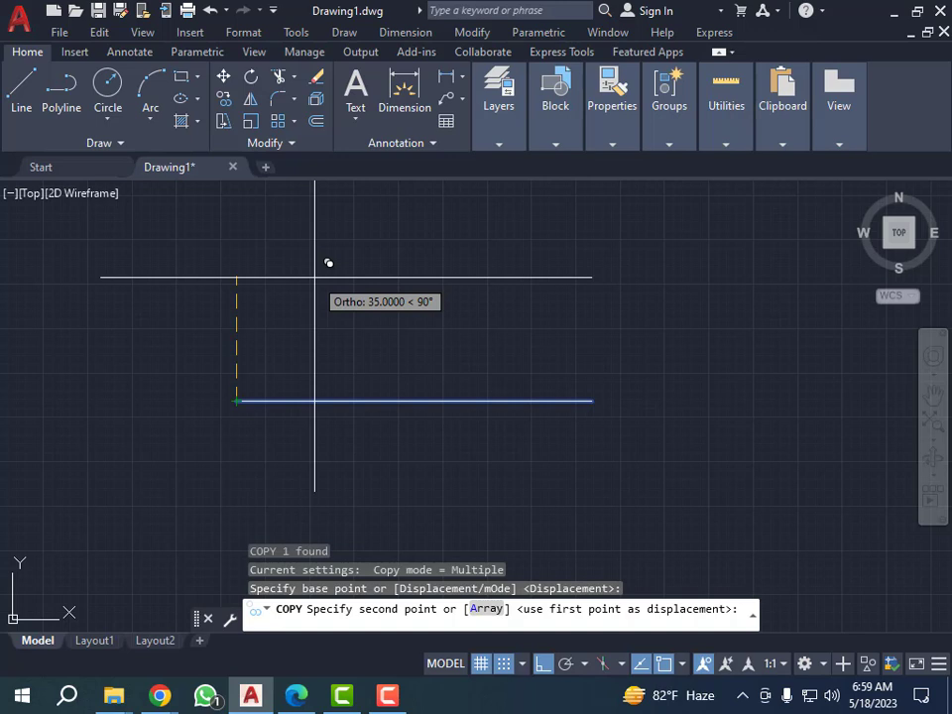
pyautogui.press('shift')
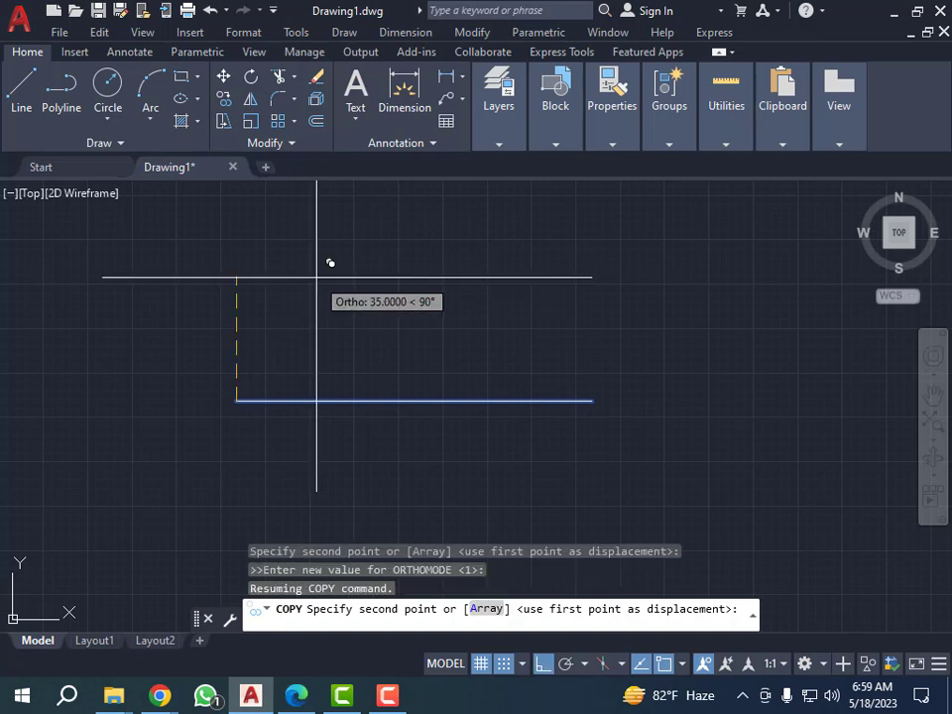
pyautogui.press('shift')
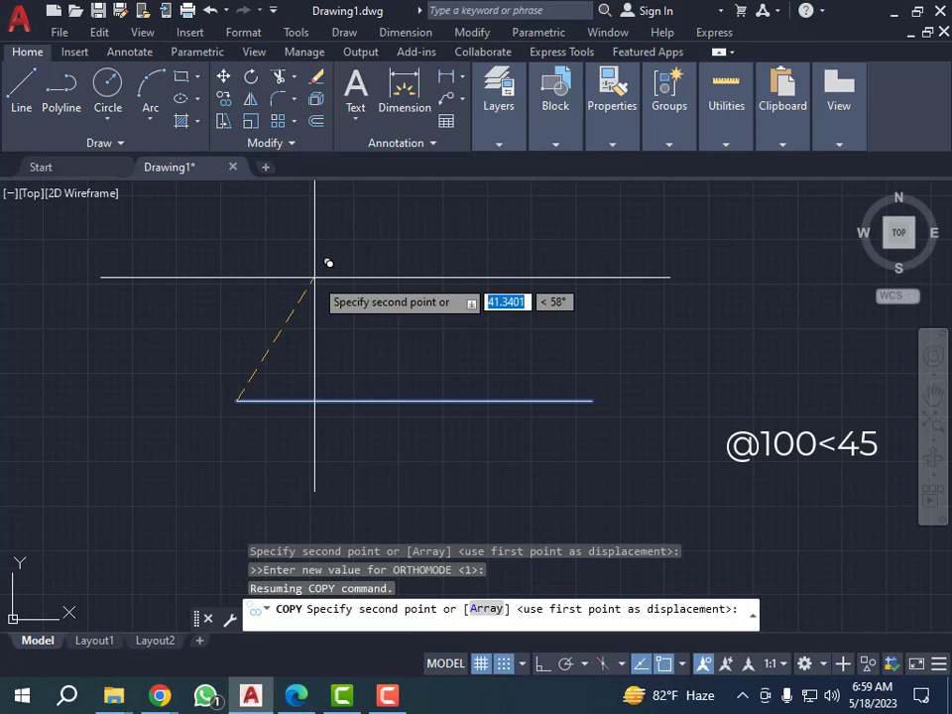
pyautogui.write('100')
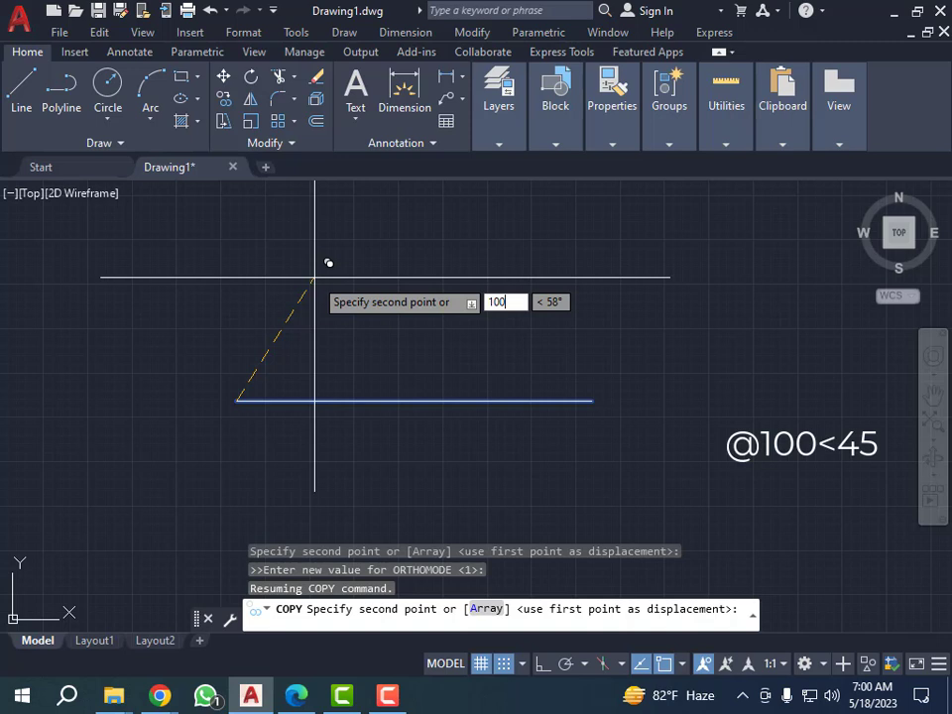
pyautogui.press('Tab')
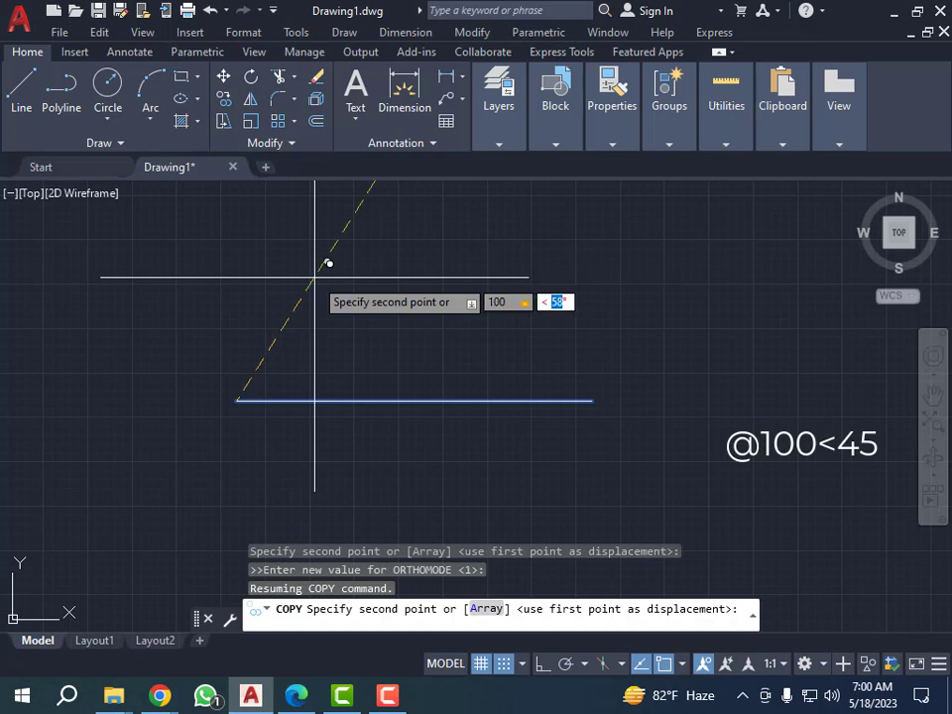
pyautogui.write('45')
pyautogui.press('Return')
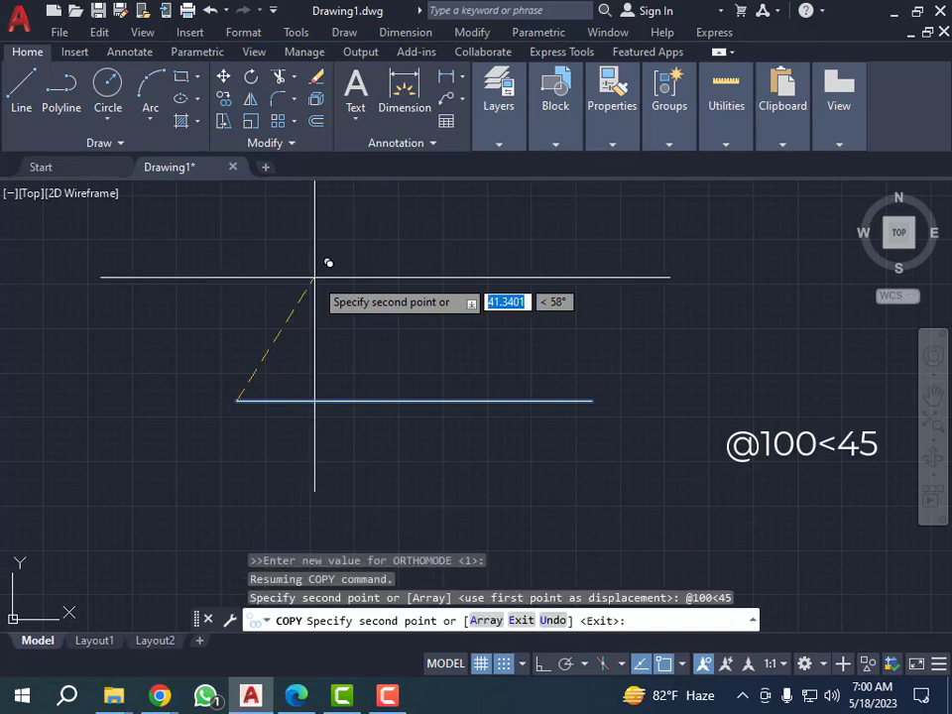
pyautogui.press('Return')
pyautogui.scroll(-4, 316, 298)
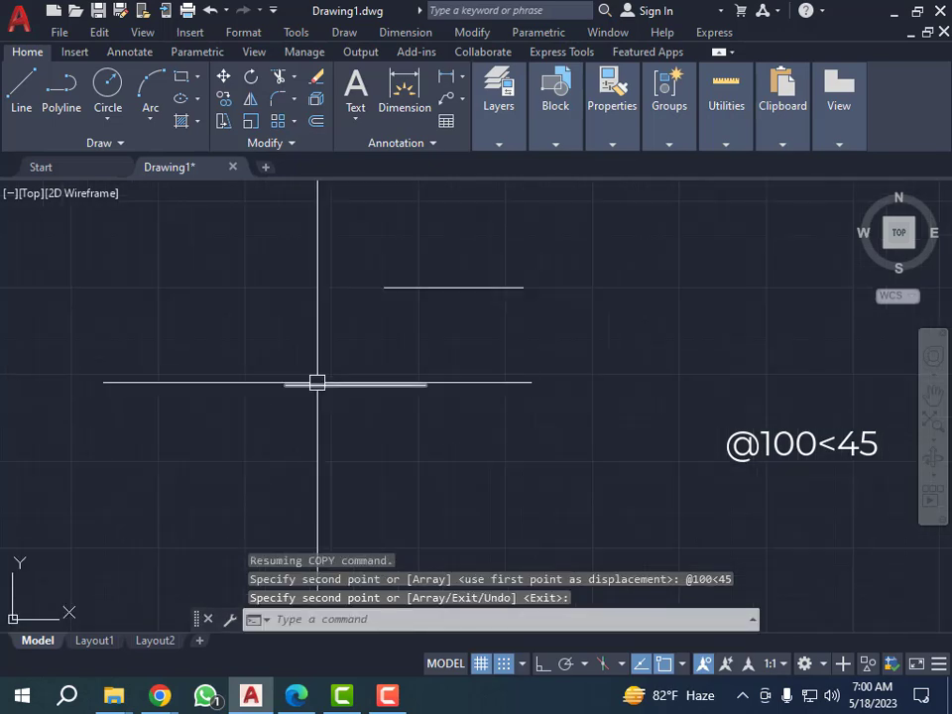
pyautogui.scroll(4, 386, 300)
pyautogui.scroll(-4, 330, 387)
pyautogui.scroll(4, 279, 383)
pyautogui.press('Escape')
pyautogui.press('Escape')
pyautogui.press('Escape')
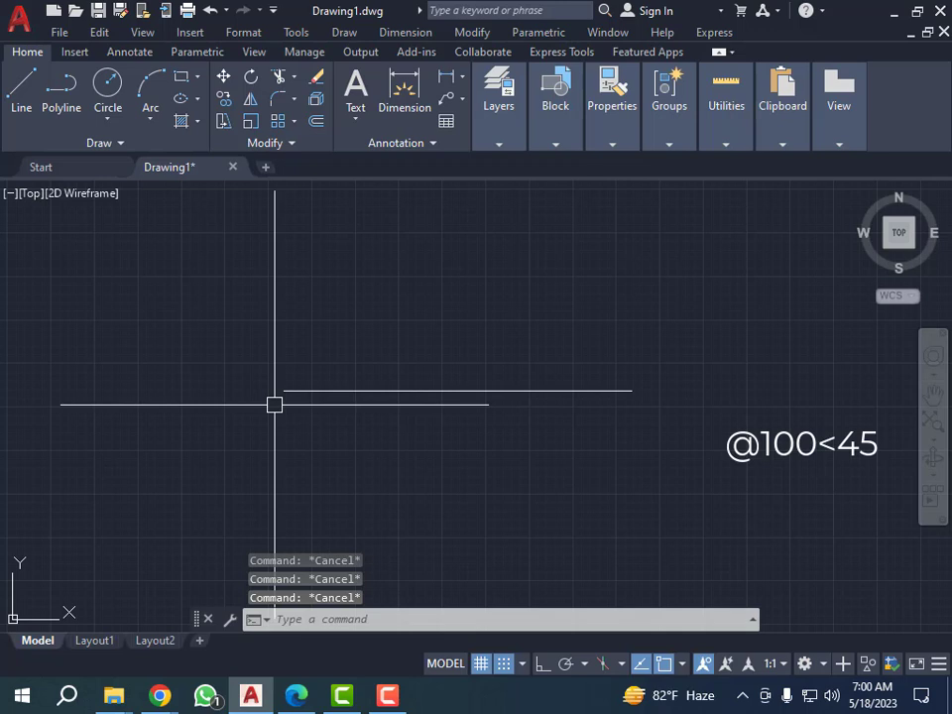
# Draw a 10 by 10 rectangle slightly above and left of the original line's left endpoint.
pyautogui.write('rec')
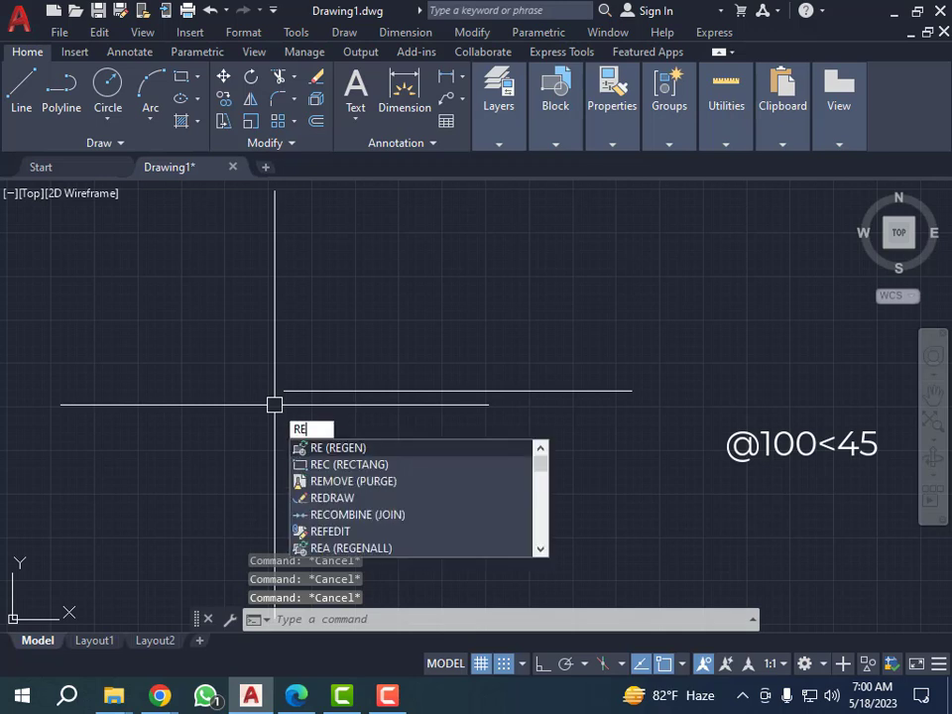
pyautogui.press('Return')
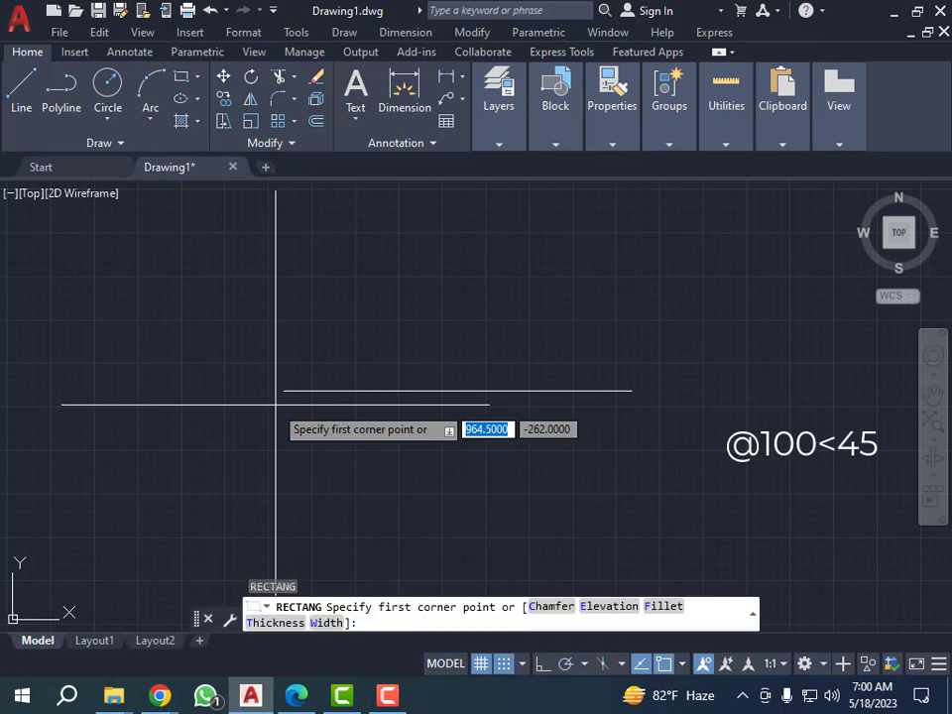
pyautogui.click(199, 378)
pyautogui.write('10')
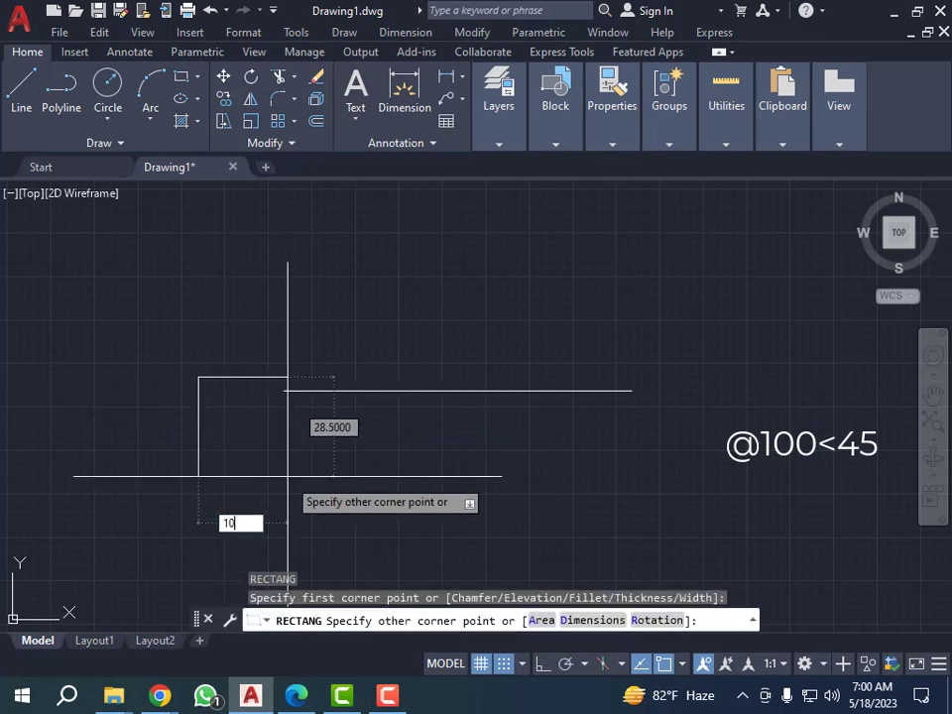
pyautogui.press('Tab')
pyautogui.write('10')
pyautogui.press('Return')
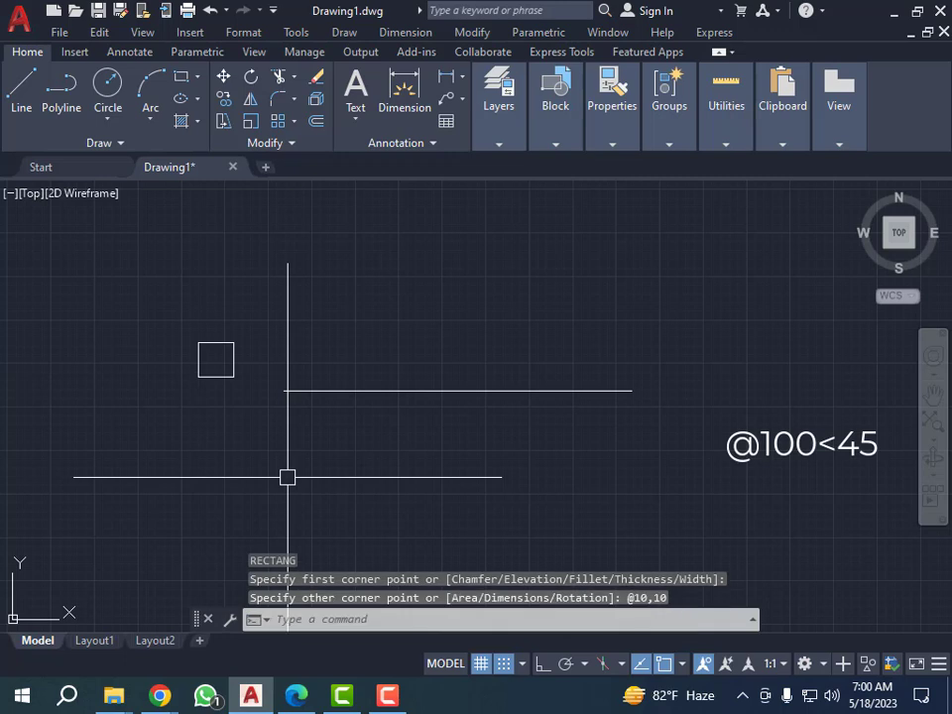
# Move the small square by its lower-left corner onto the left endpoint of the original line.
pyautogui.click(237, 303)
pyautogui.click(151, 454)
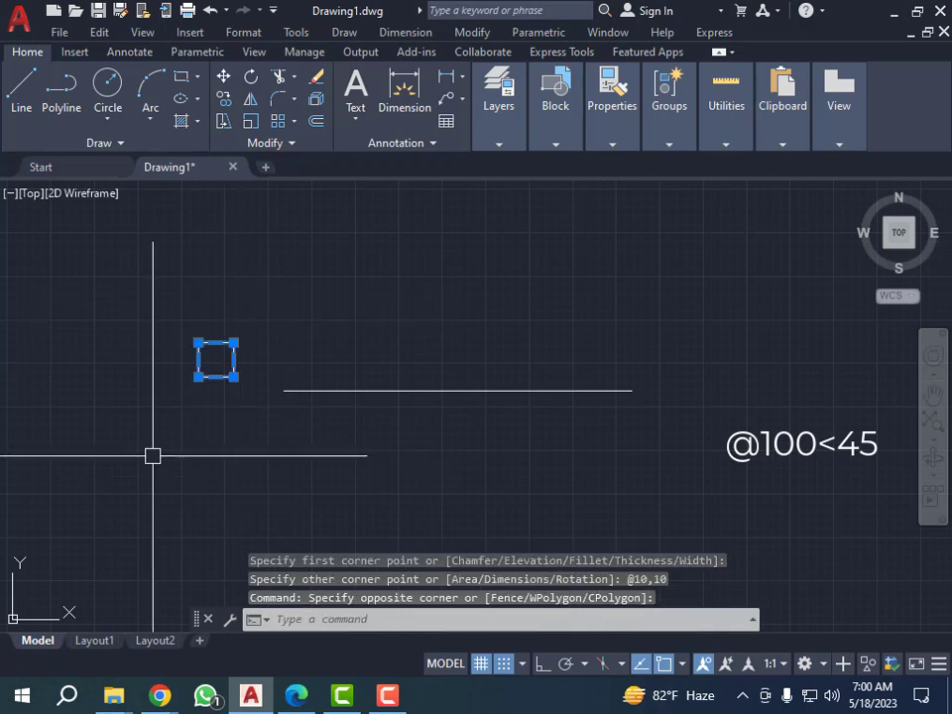
pyautogui.write('m')
pyautogui.press('Return')
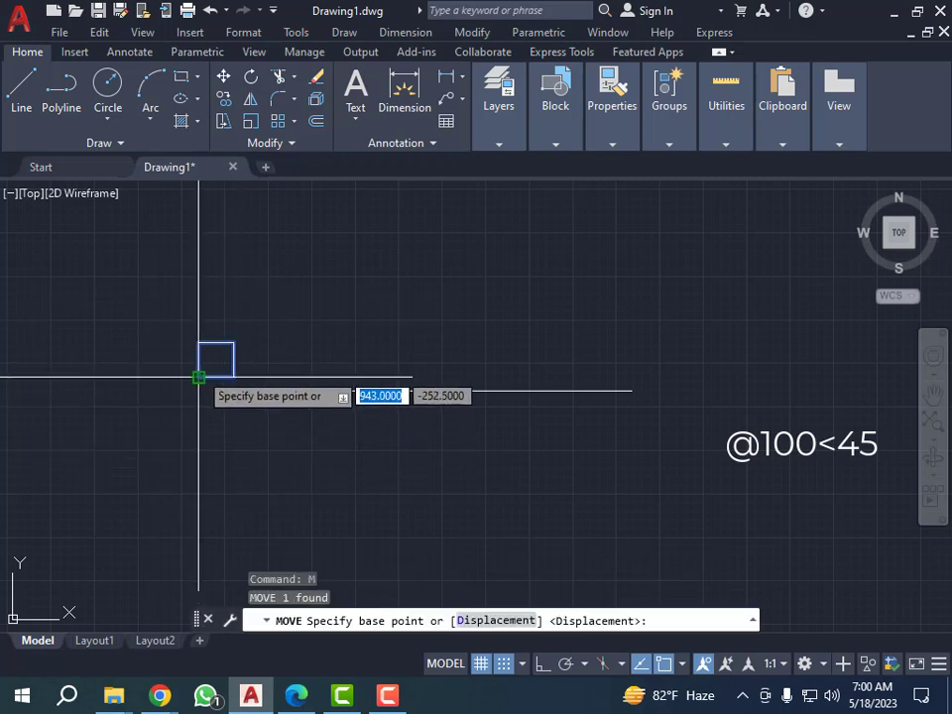
pyautogui.click(198, 377)
pyautogui.click(285, 391)
pyautogui.press('Escape')
pyautogui.press('Escape')
pyautogui.press('Escape')
# Move the small square from its lower-left corner by a distance of 100 at 45°, with Ortho mode off.
pyautogui.scroll(-5, 426, 486)
pyautogui.moveTo(547, 520); pyautogui.dragTo(382, 471, button='middle')
pyautogui.scroll(3, 346, 293)
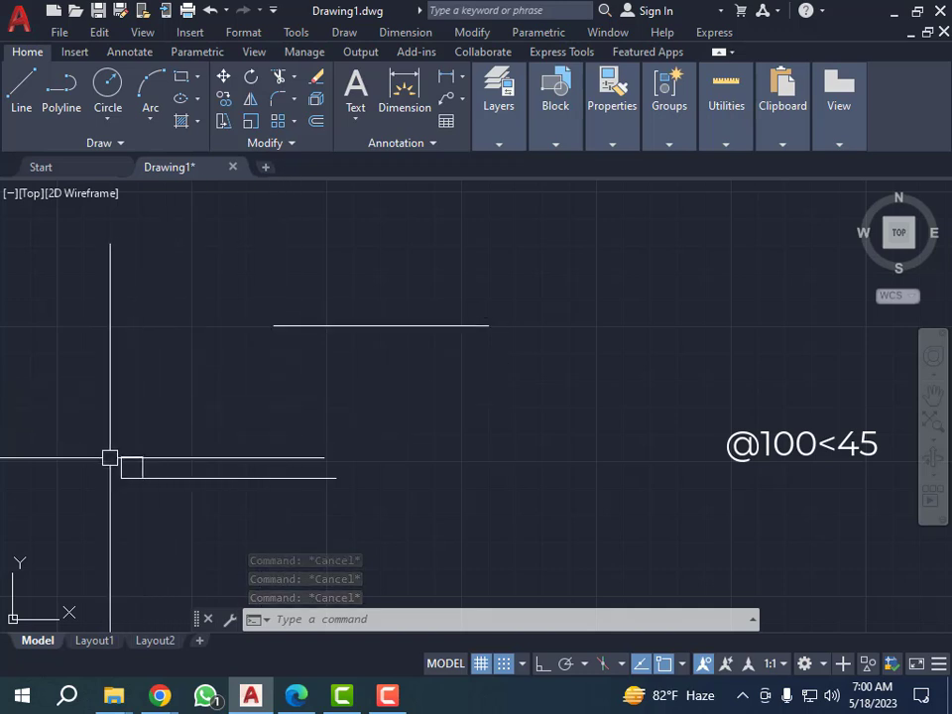
pyautogui.scroll(-1, 317, 338)
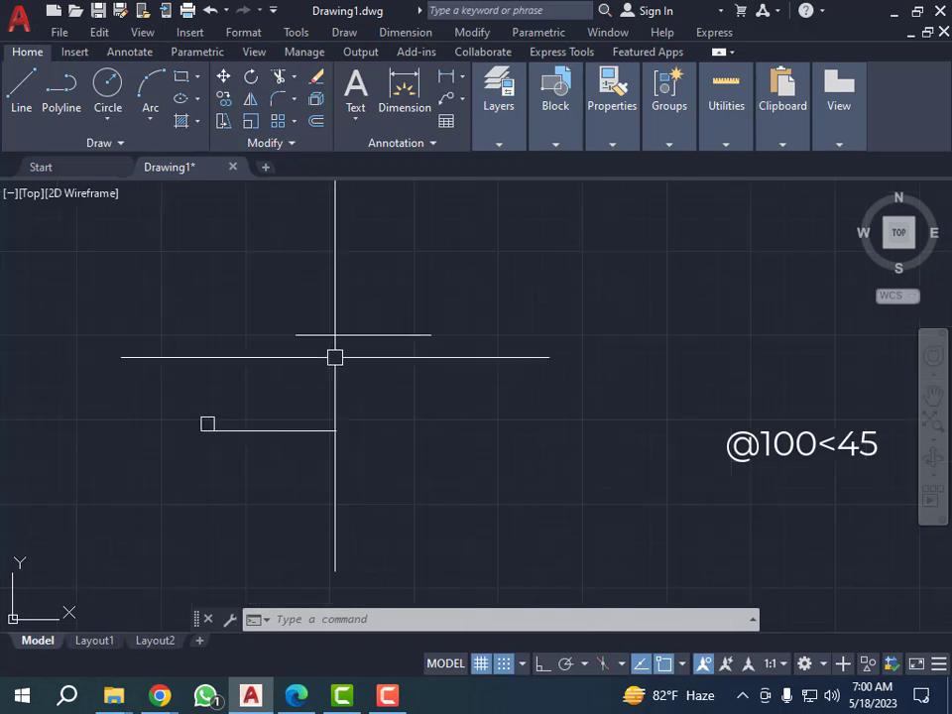
pyautogui.scroll(2, 272, 405)
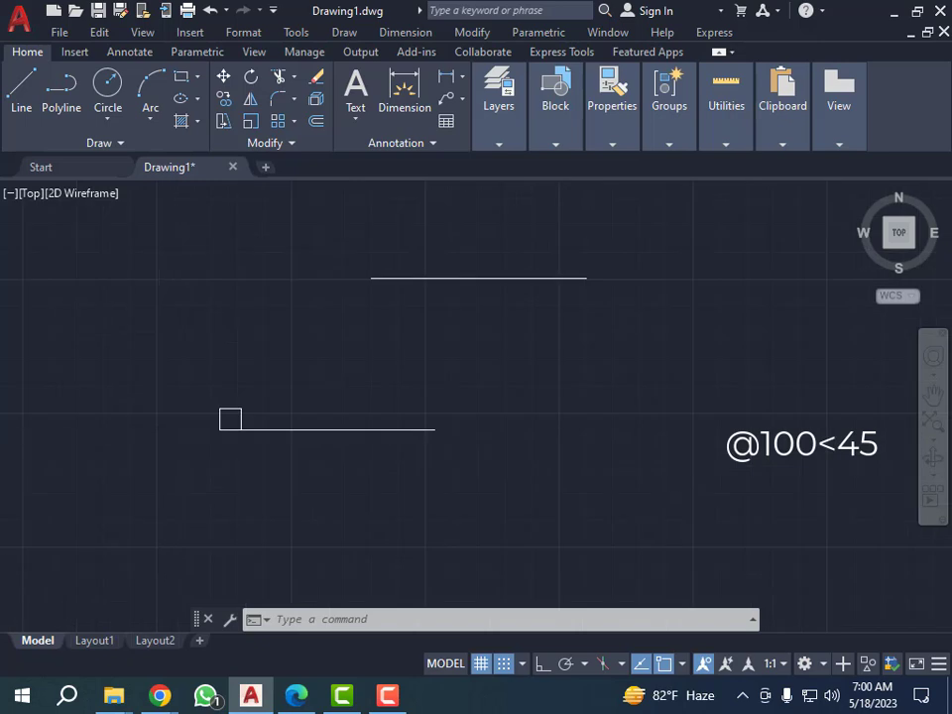
pyautogui.click(323, 372)
pyautogui.click(239, 404)
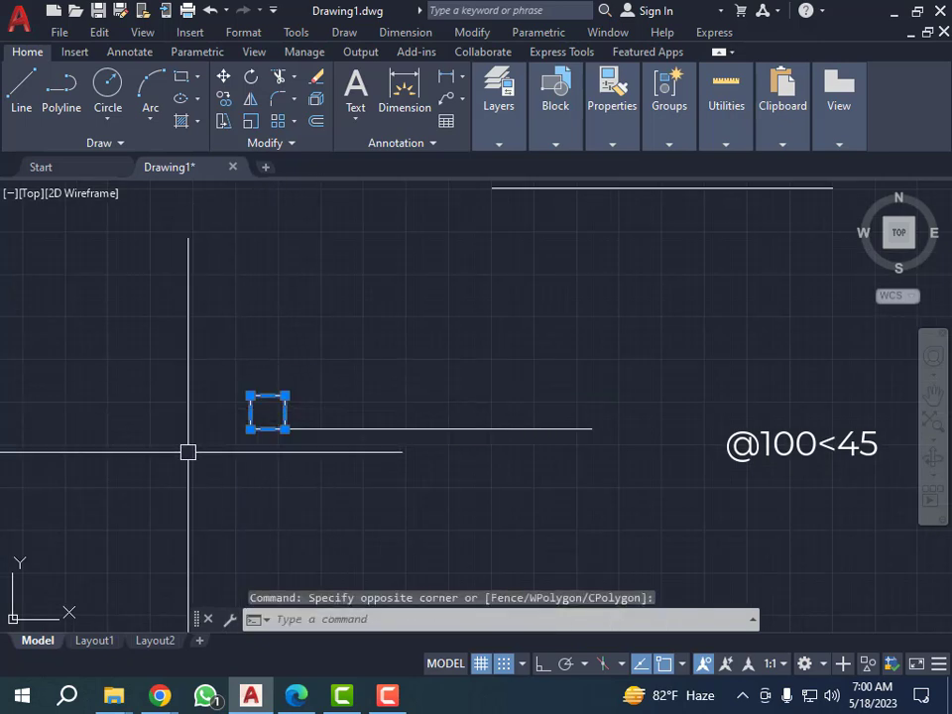
pyautogui.write('m')
pyautogui.press('Return')
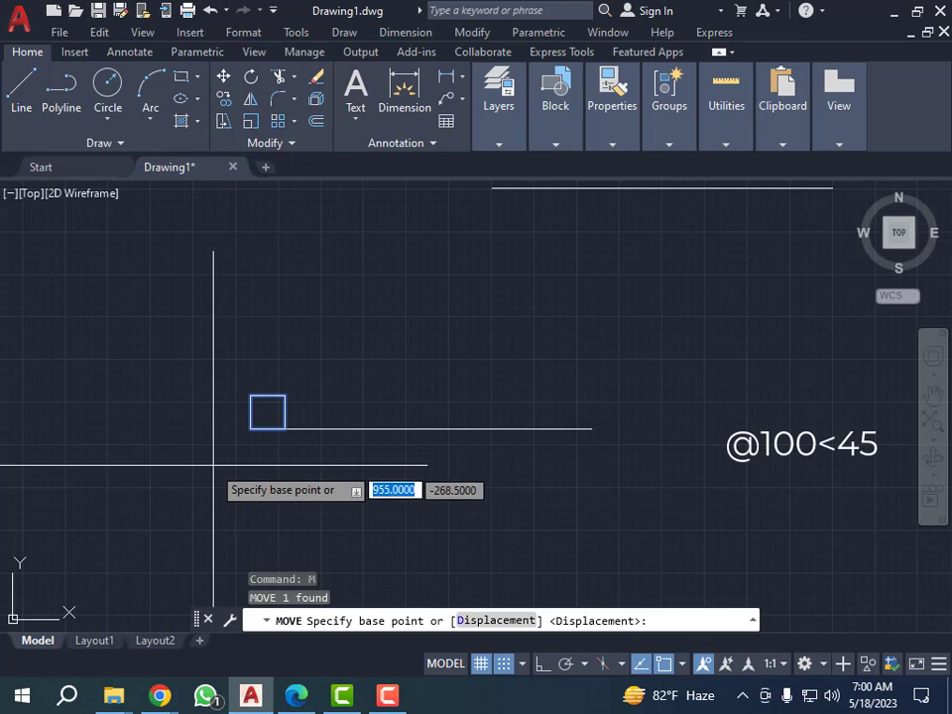
pyautogui.click(251, 430)
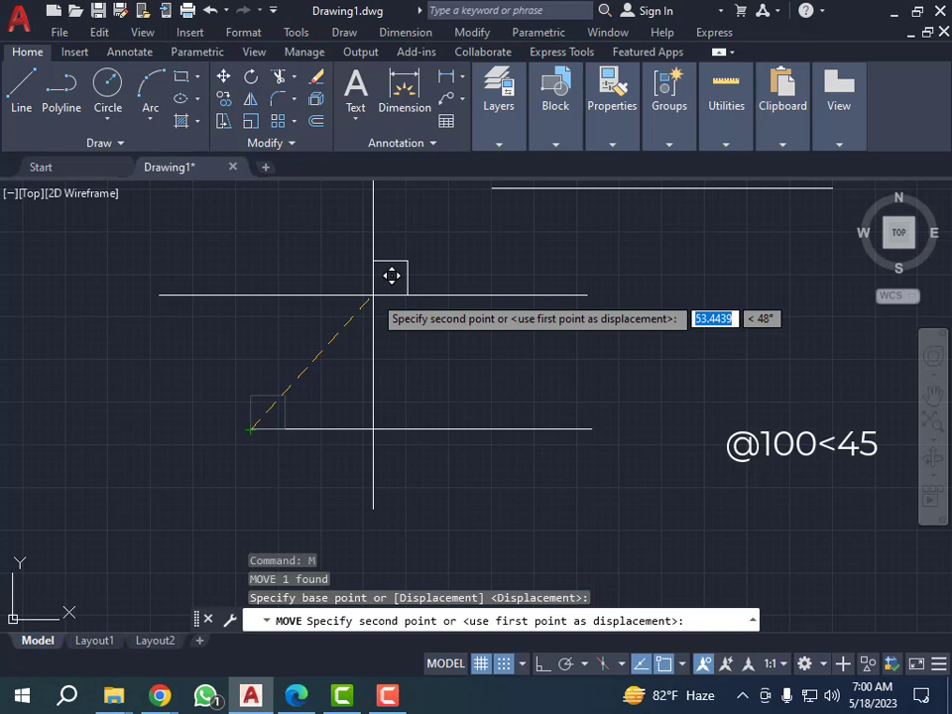
pyautogui.press('F8')
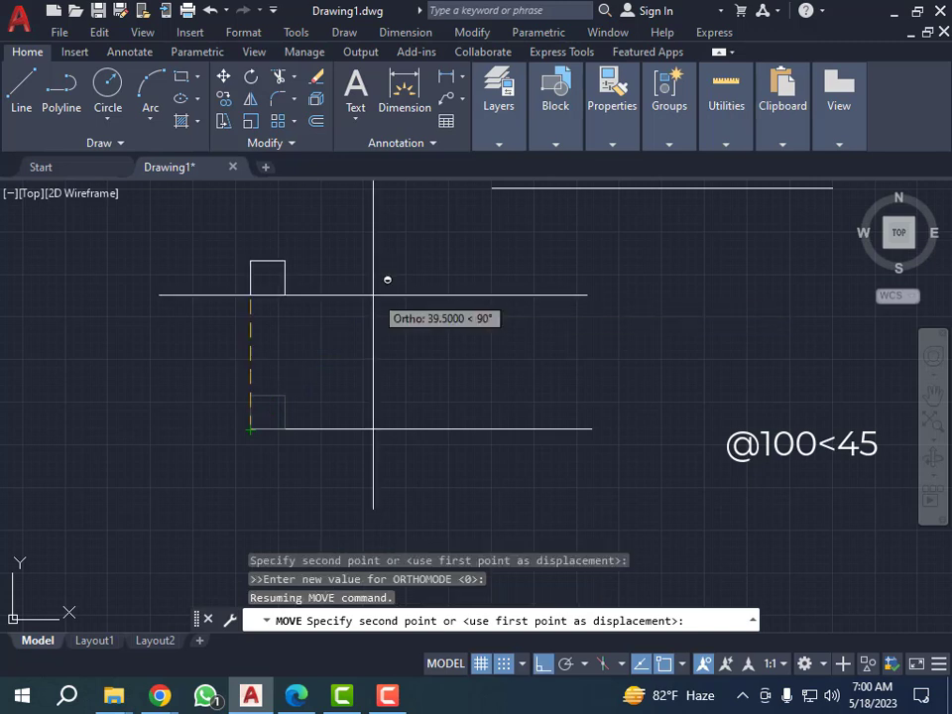
pyautogui.press('F8')
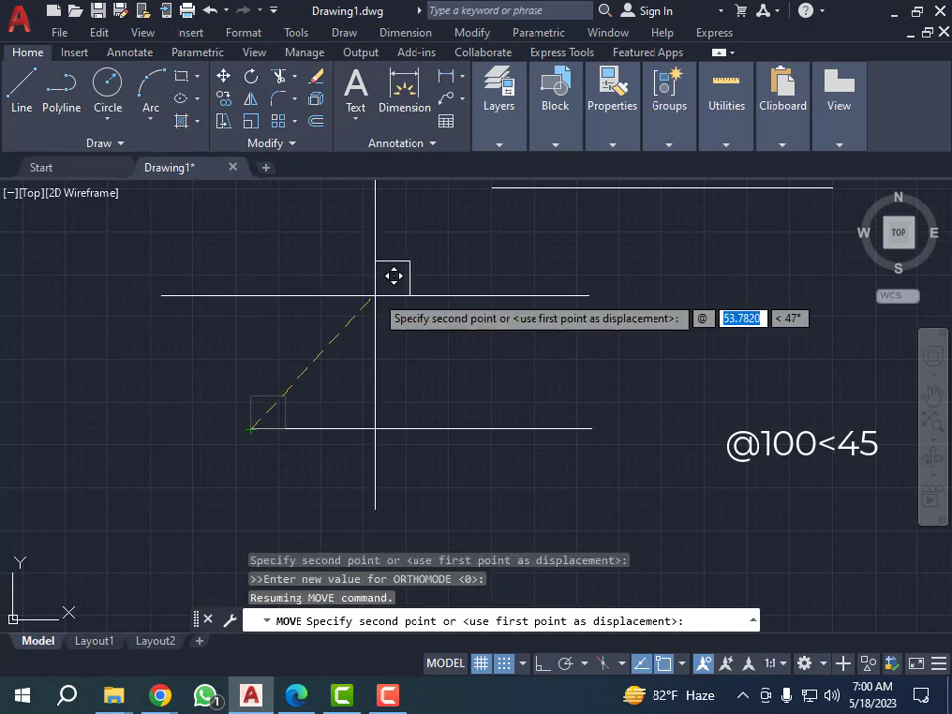
pyautogui.write('100')
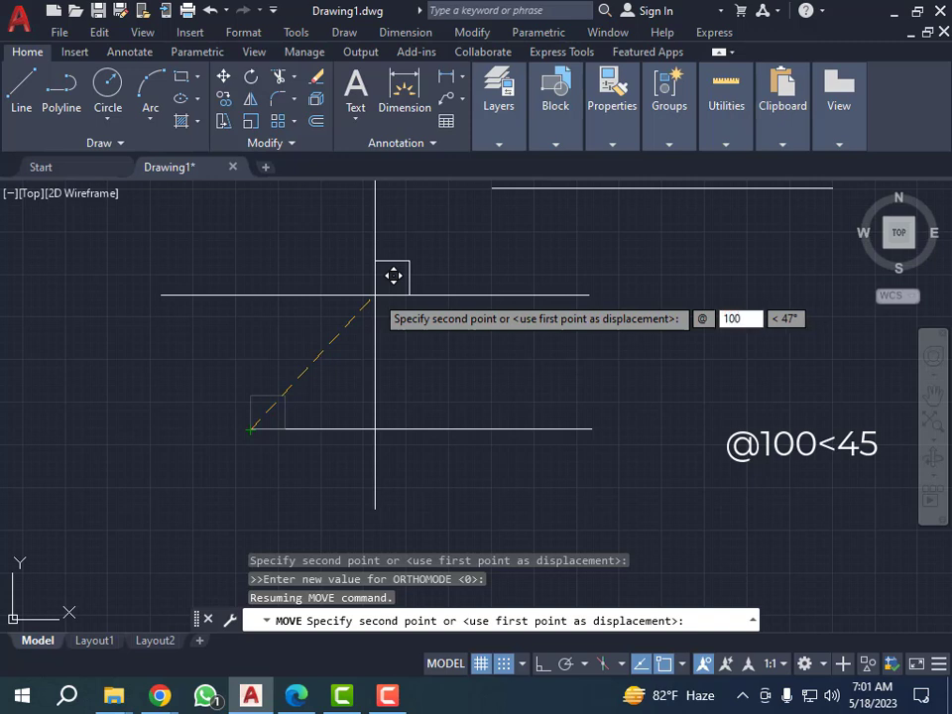
pyautogui.press('Tab')
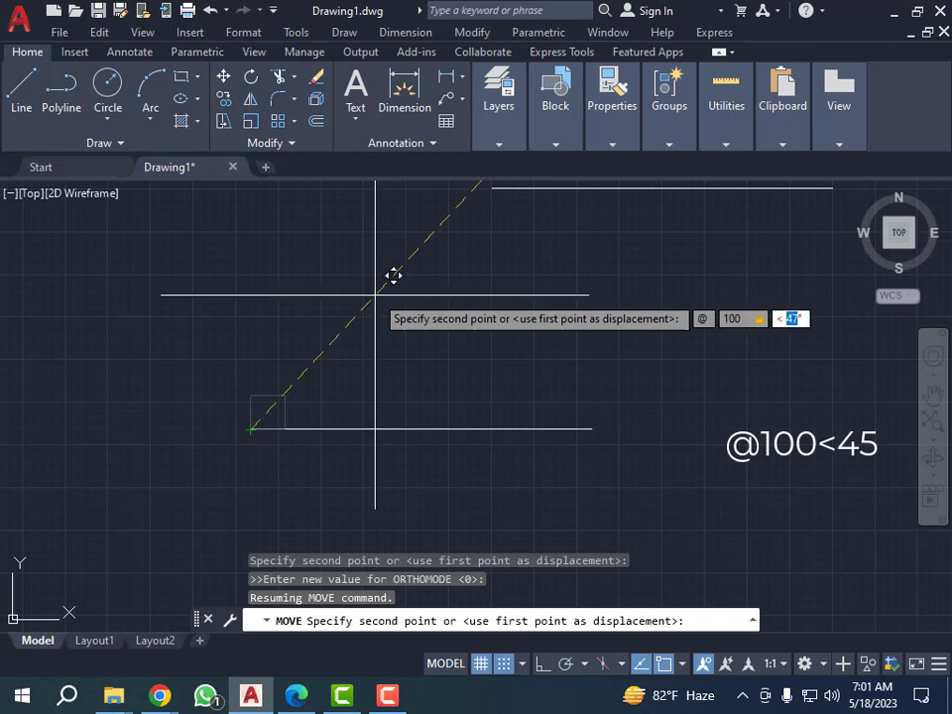
pyautogui.write('45')
pyautogui.press('Return')
# Examine the moved square's position against the left endpoint of the copied upper line.
pyautogui.scroll(-4, 357, 344)
pyautogui.scroll(6, 417, 272)
pyautogui.scroll(-3, 370, 342)
pyautogui.scroll(3, 396, 274)
pyautogui.scroll(-2, 394, 290)
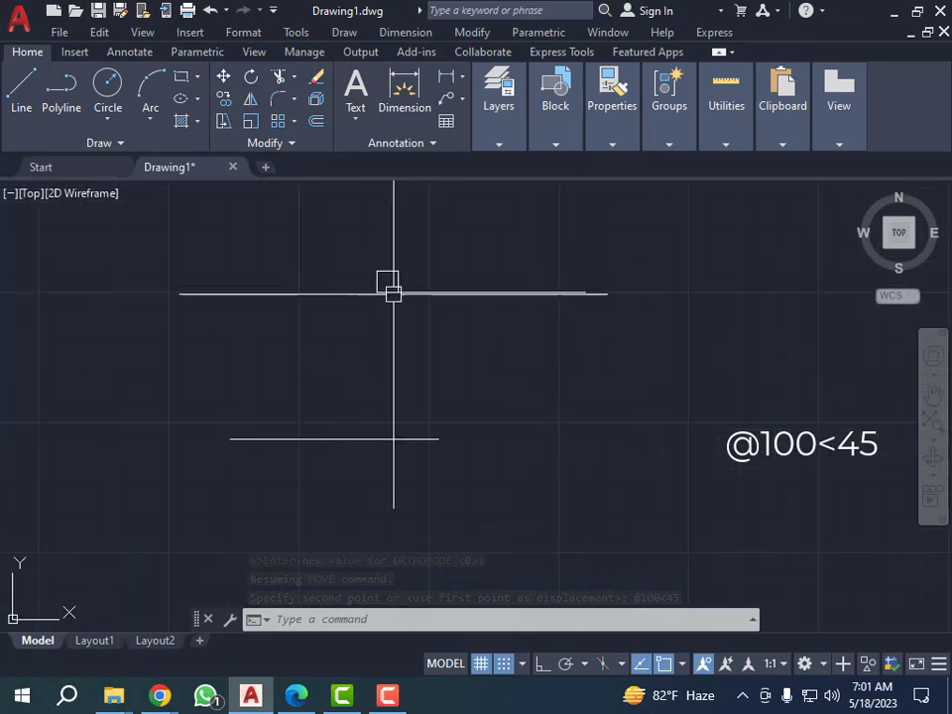
pyautogui.scroll(2, 340, 347)
pyautogui.press('Escape')
pyautogui.press('Escape')
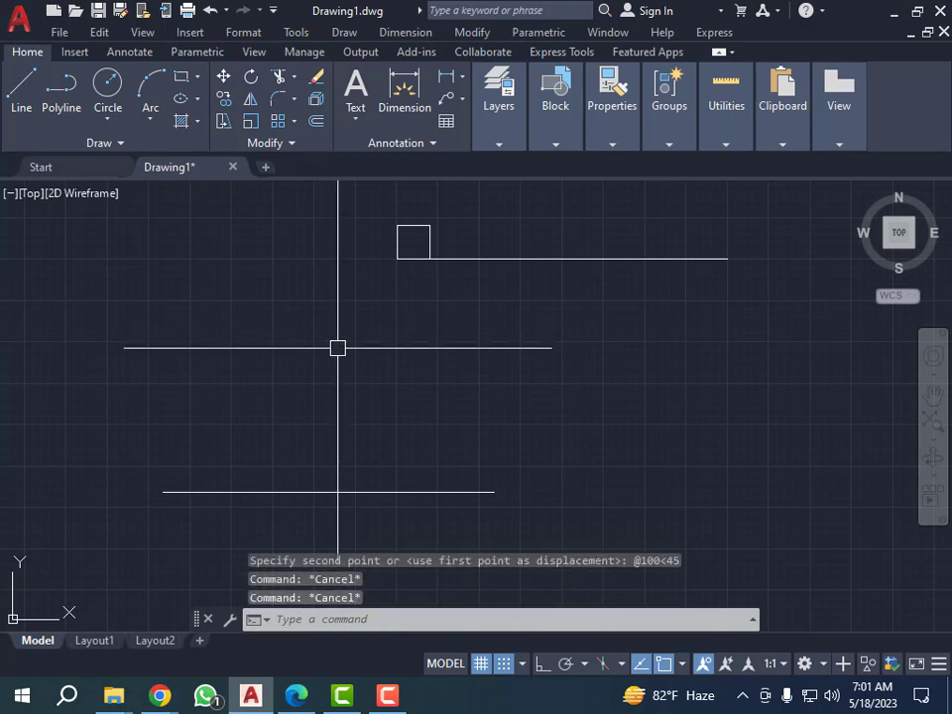
# Draw a line from the moved square's lower-left corner to the left endpoint of the original lower line.
pyautogui.write('l')
pyautogui.press('Return')
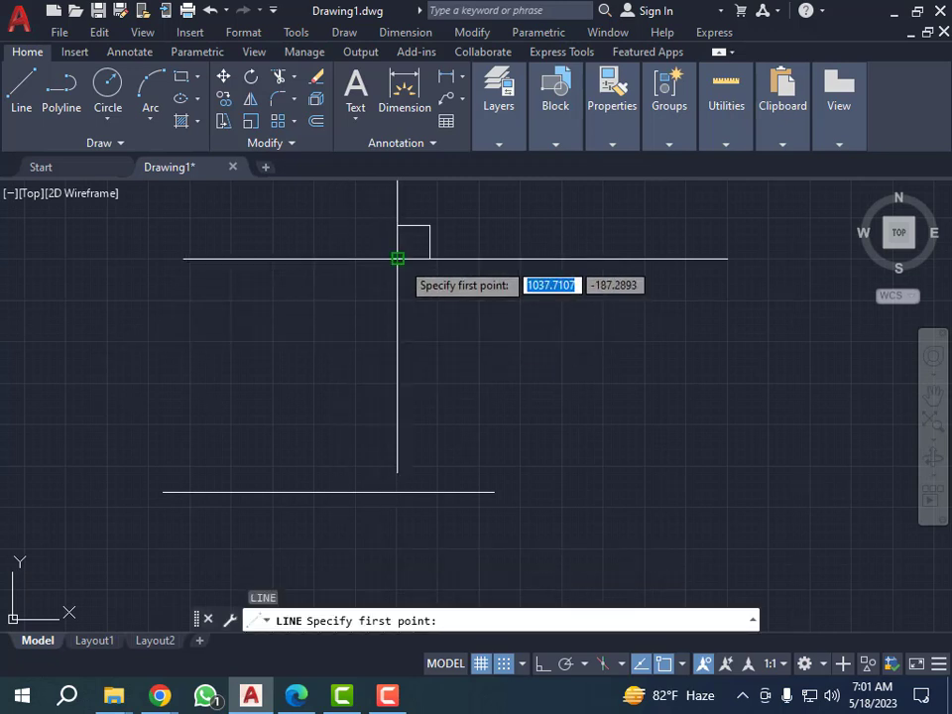
pyautogui.click(397, 258)
pyautogui.click(164, 491)
pyautogui.press('Escape')
pyautogui.press('Escape')
pyautogui.press('Escape')
pyautogui.press('Escape')
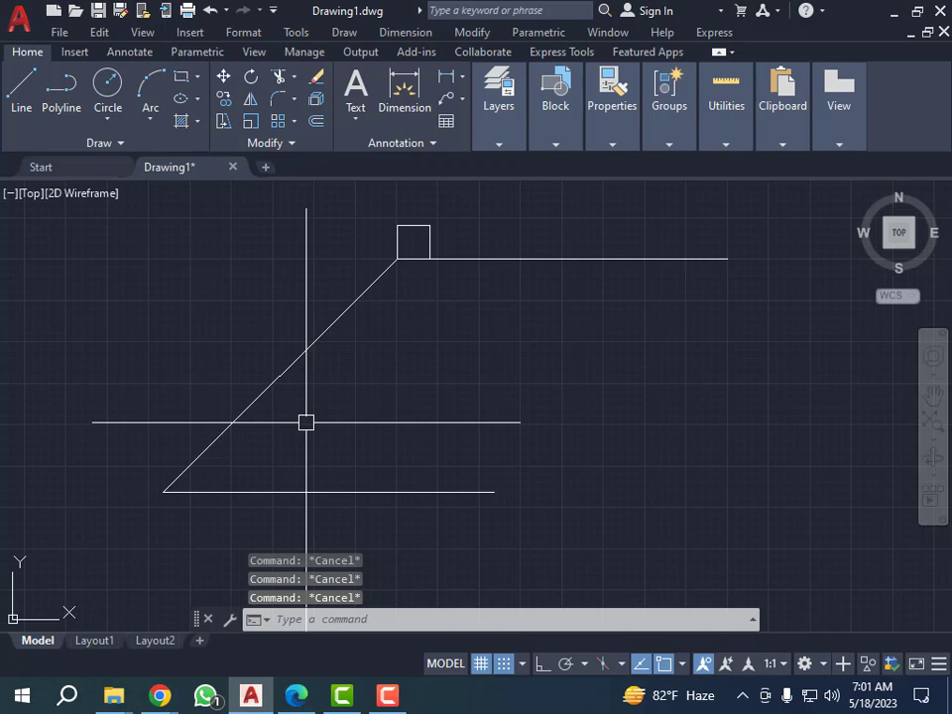
# Add an angular dimension between the sloping line and the lower horizontal line, with its arc just inside the corner.
pyautogui.write('DAN')
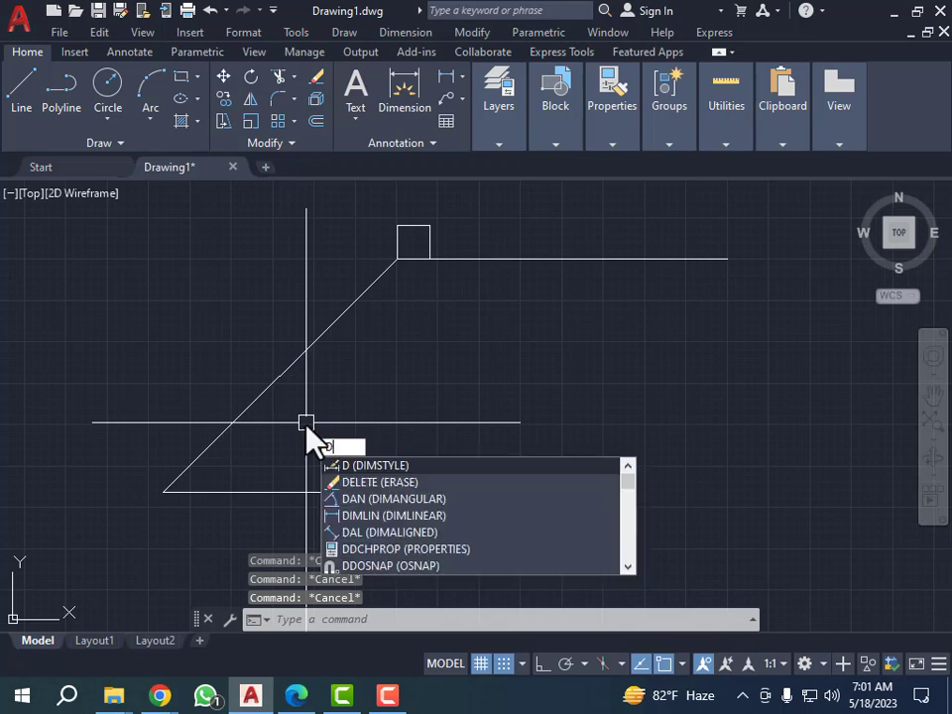
pyautogui.press('Return')
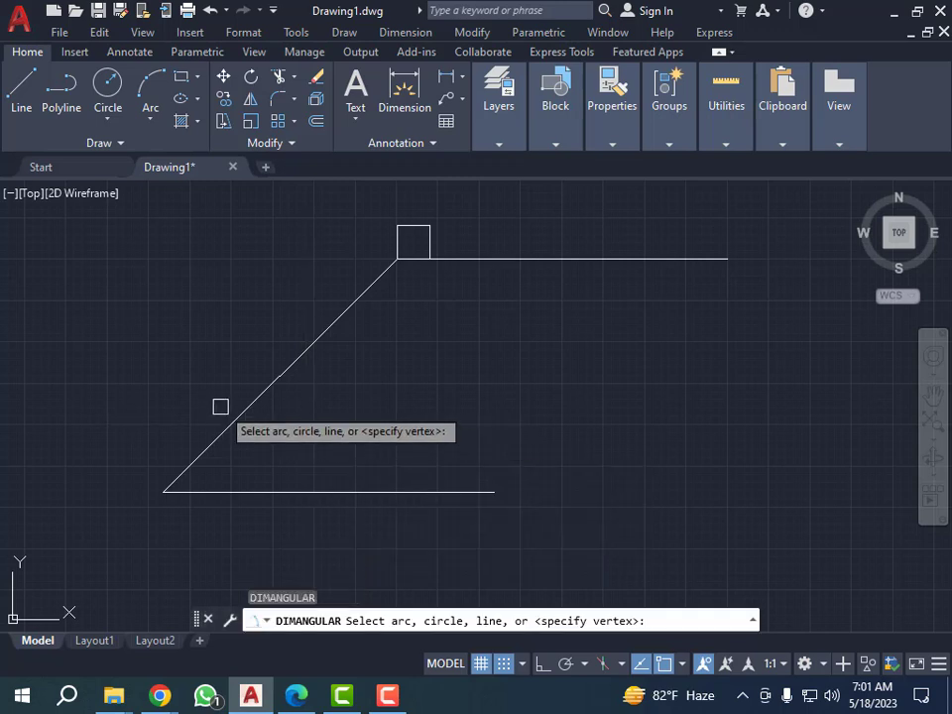
pyautogui.click(249, 406)
pyautogui.click(266, 490)
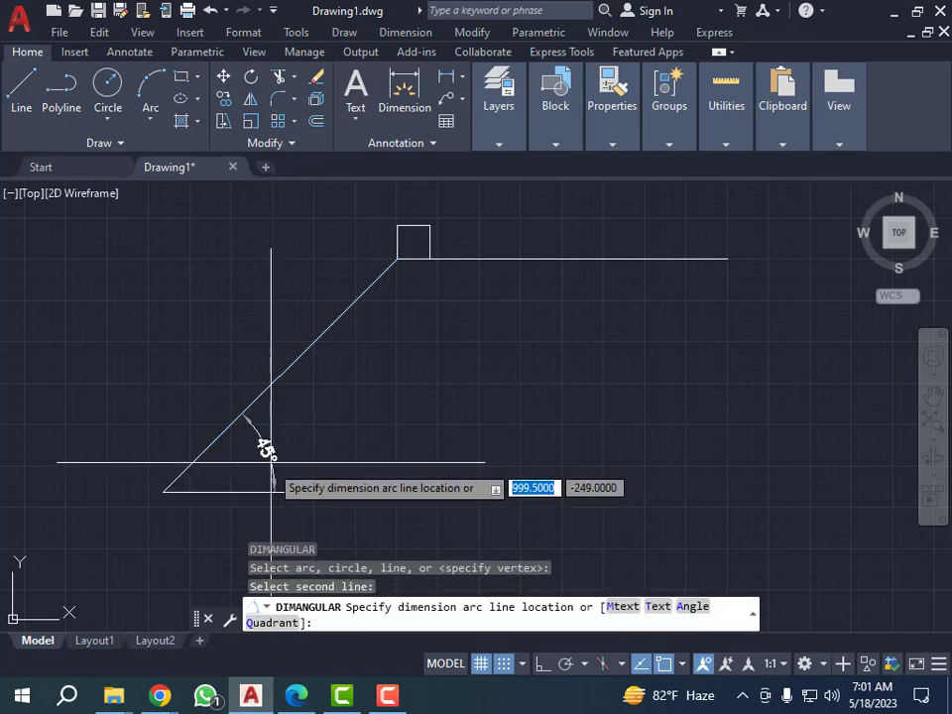
pyautogui.click(271, 455)
pyautogui.scroll(2, 275, 450)
pyautogui.scroll(-2, 287, 452)
pyautogui.press('Escape')
pyautogui.press('Escape')
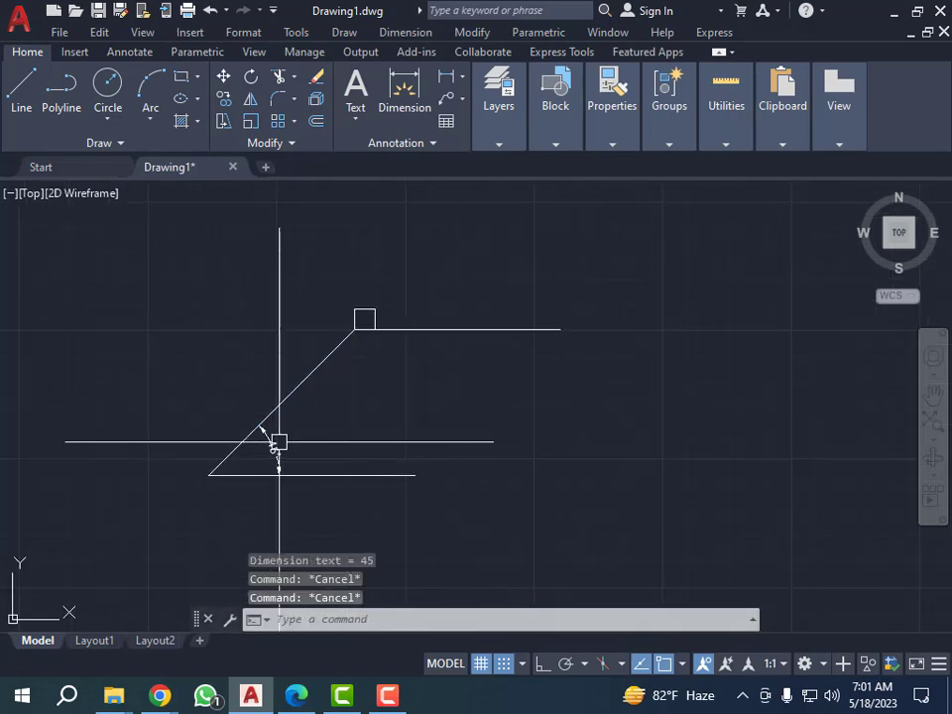
# Add an aligned dimension along the sloping line, from its lower endpoint to the square's corner, placed above the line.
pyautogui.scroll(2, 238, 440)
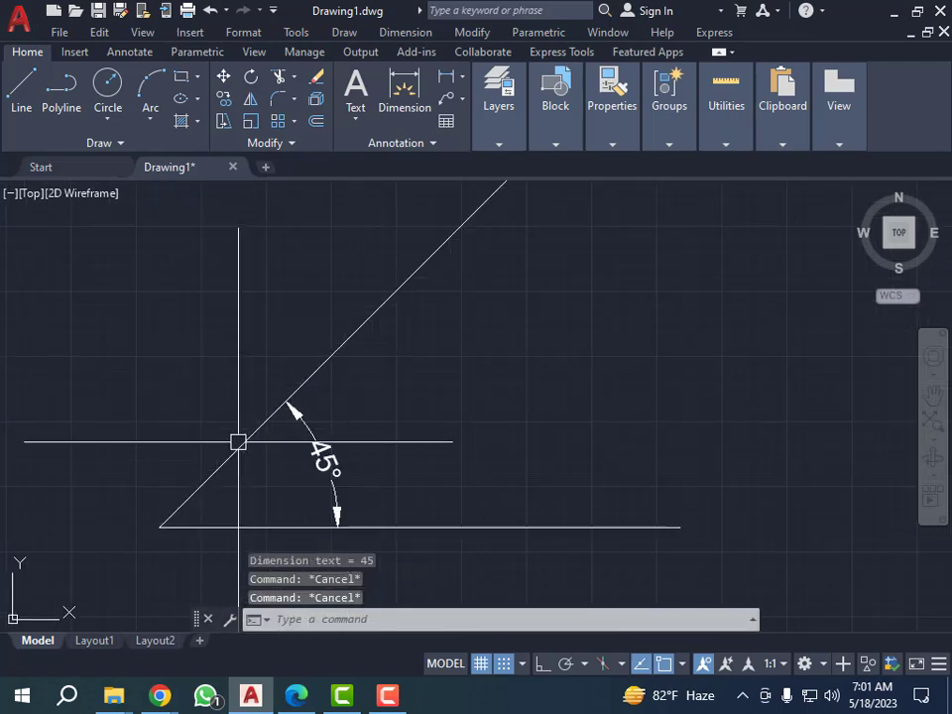
pyautogui.click(462, 78)
pyautogui.click(482, 145)
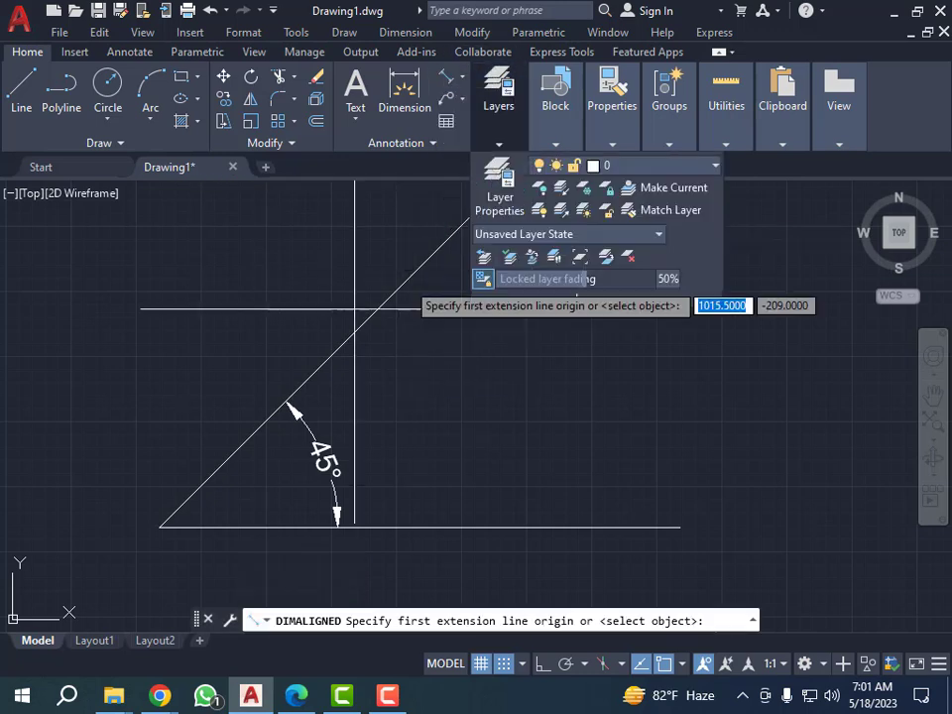
pyautogui.click(159, 527)
pyautogui.scroll(-4, 160, 527)
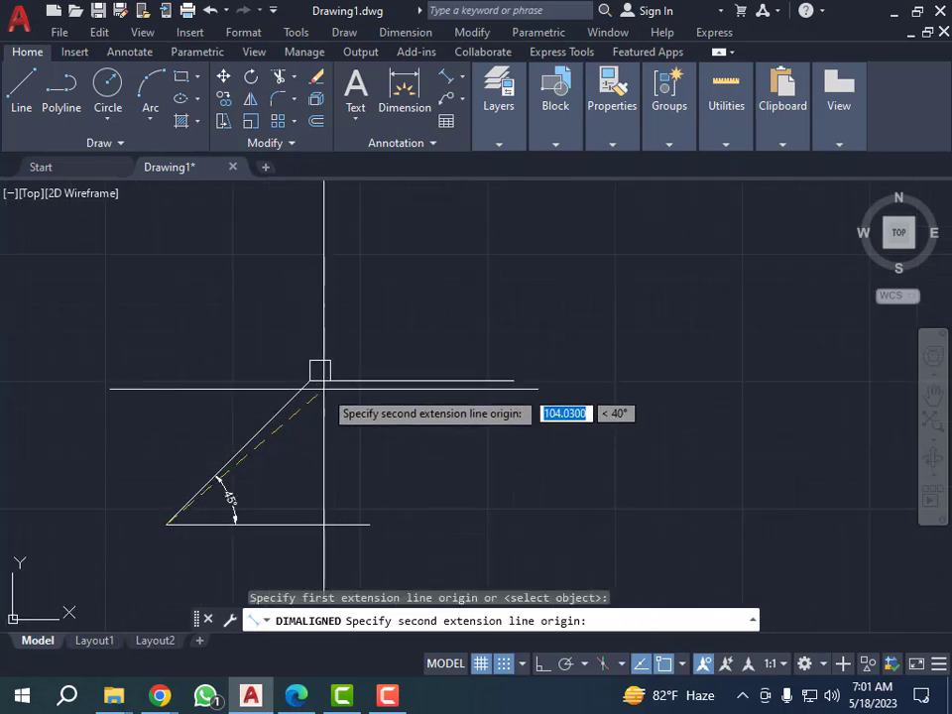
pyautogui.click(308, 380)
pyautogui.click(238, 402)
pyautogui.scroll(3, 204, 421)
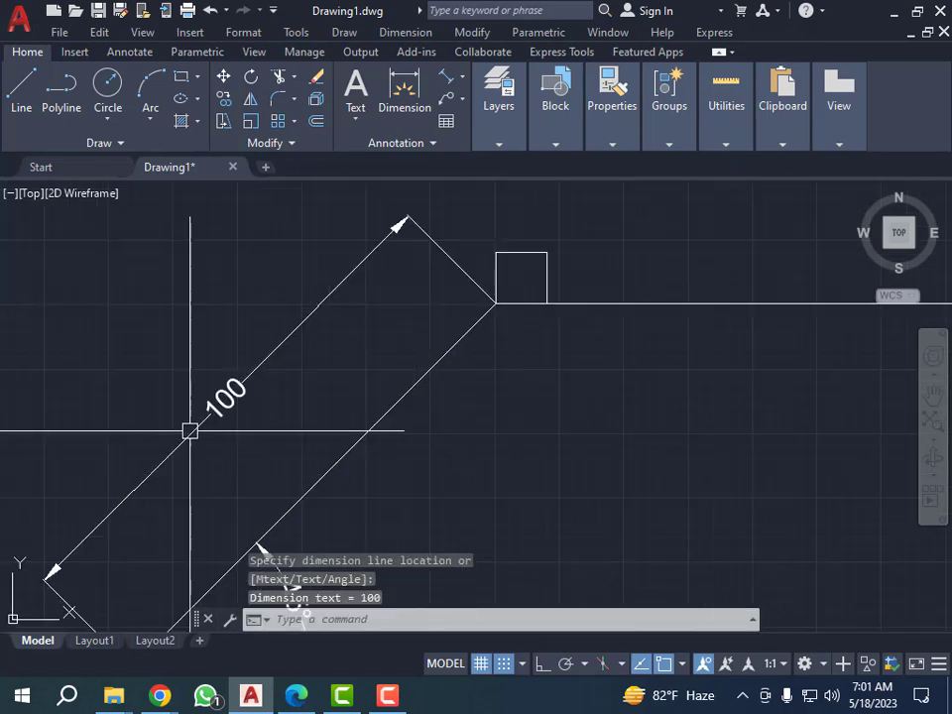
pyautogui.scroll(-2, 262, 374)
pyautogui.scroll(-2, 206, 433)
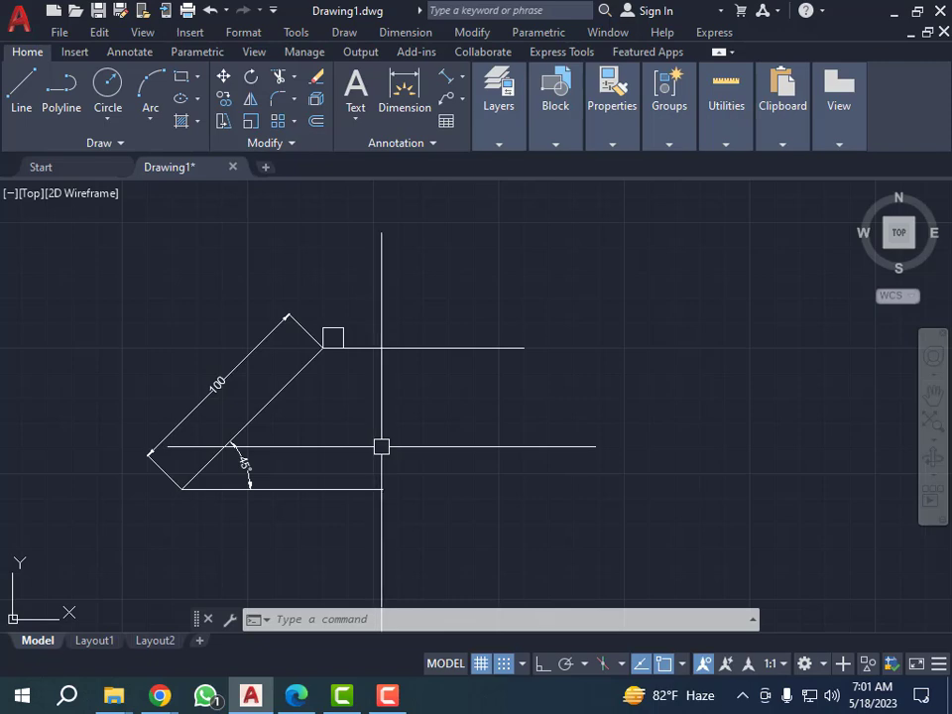
pyautogui.scroll(4, 238, 405)
pyautogui.scroll(-2, 275, 395)
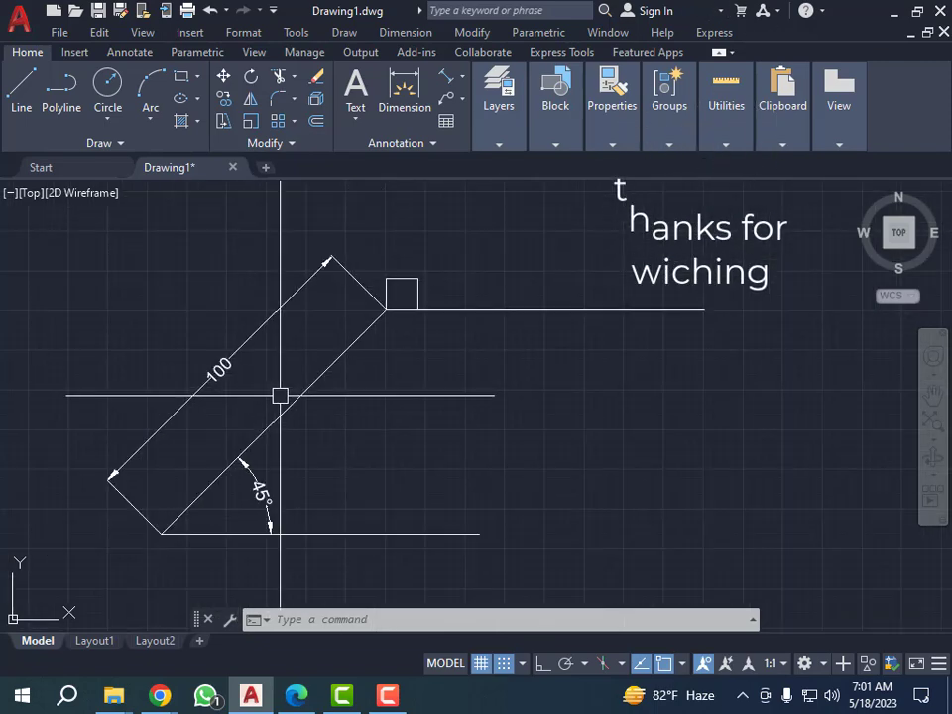